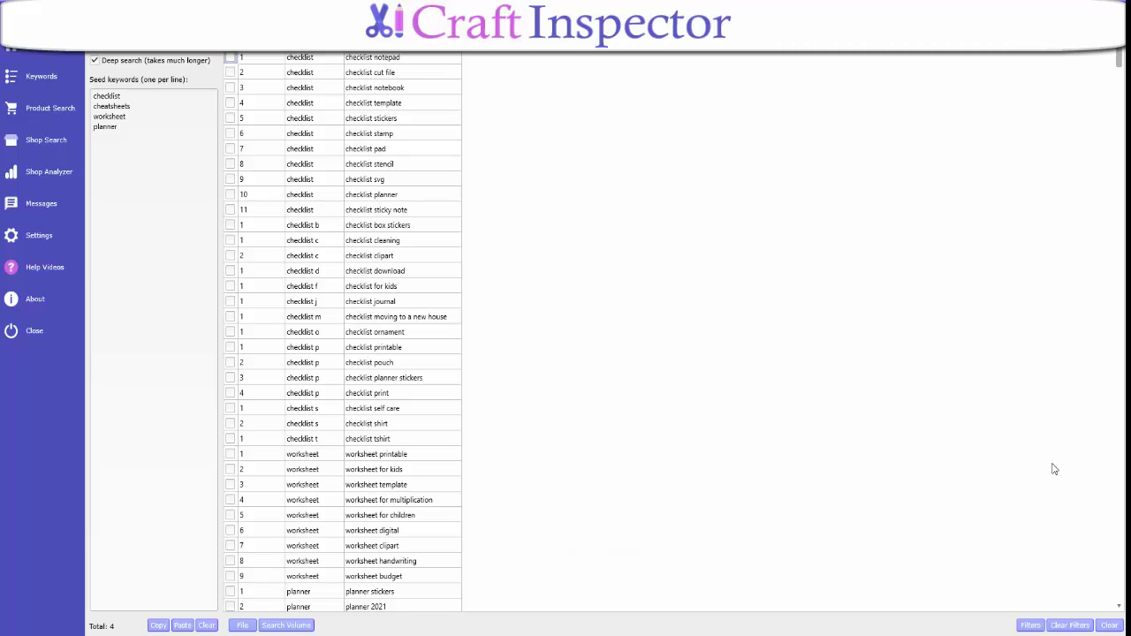
Step: Clear old results, replace the four seed keywords with 'printable wall art', and generate suggestions
left_click(1093, 627)
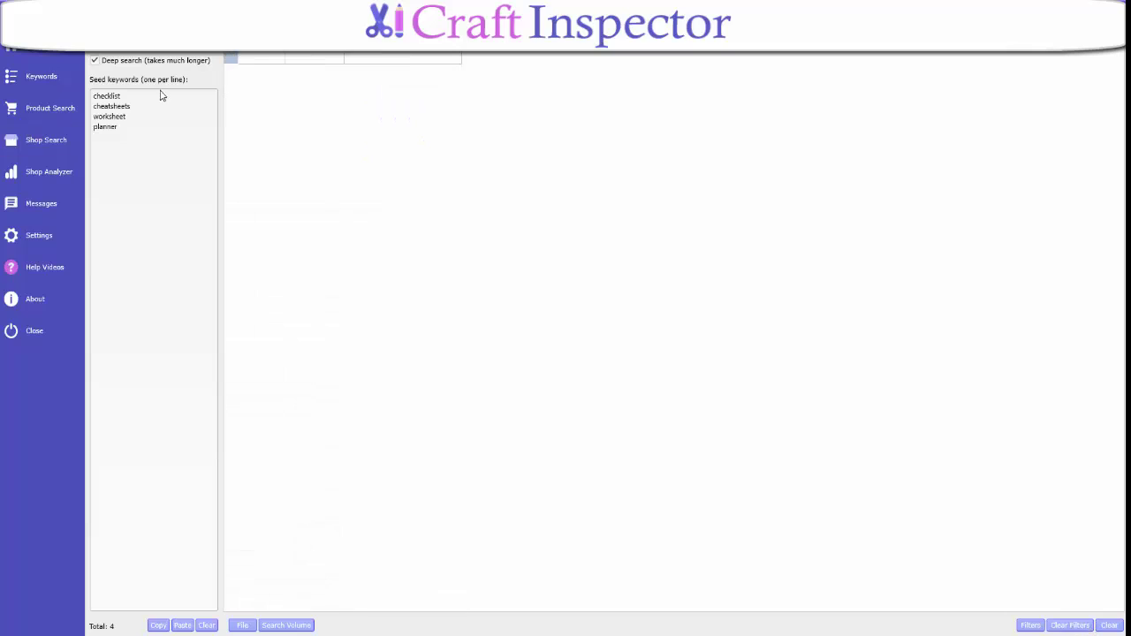
left_click_drag(129, 128, 91, 94)
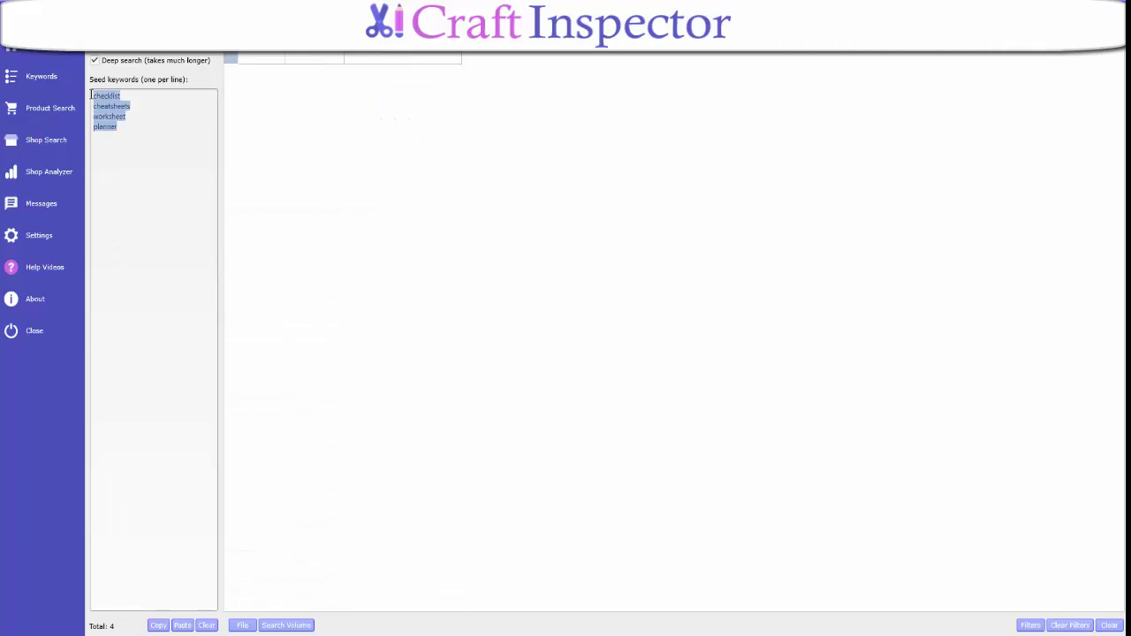
type("prin")
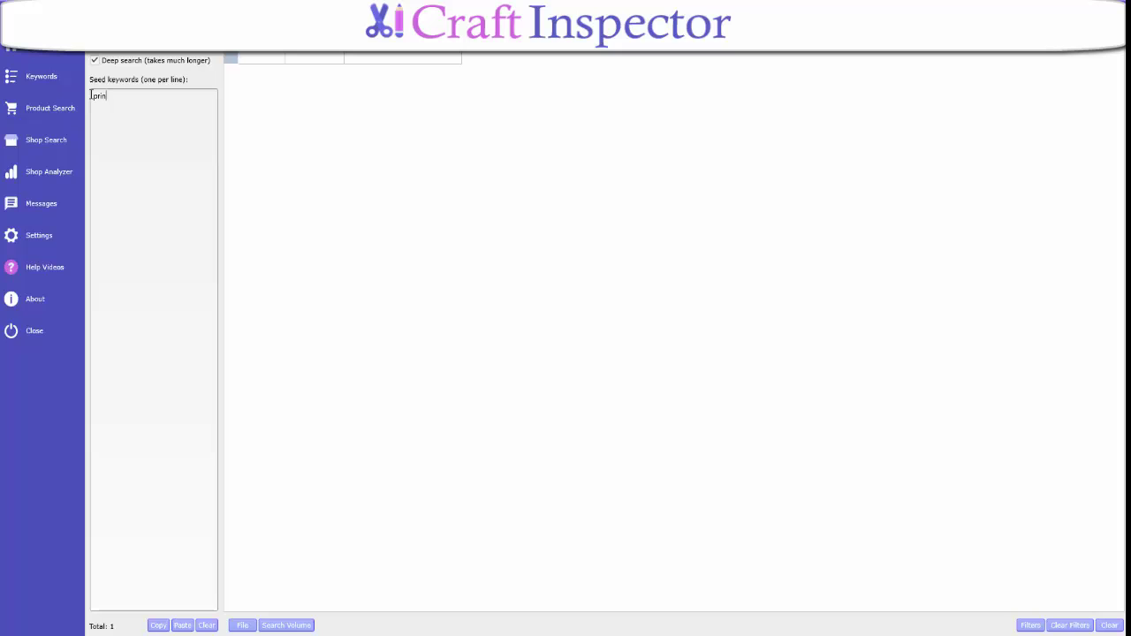
type("table wall arts")
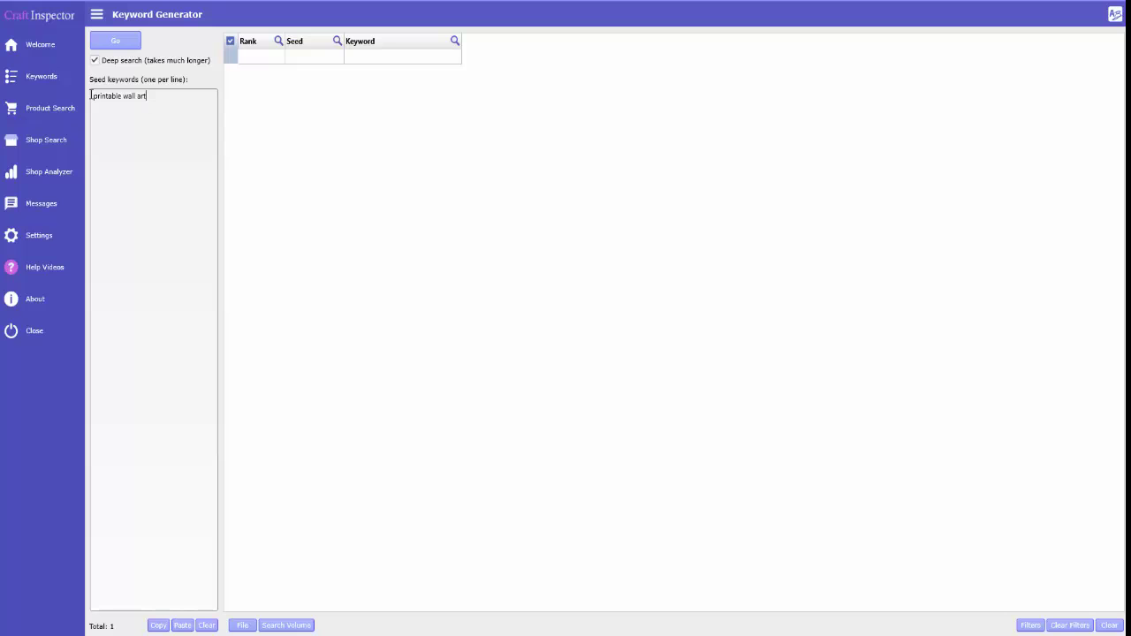
left_click(121, 44)
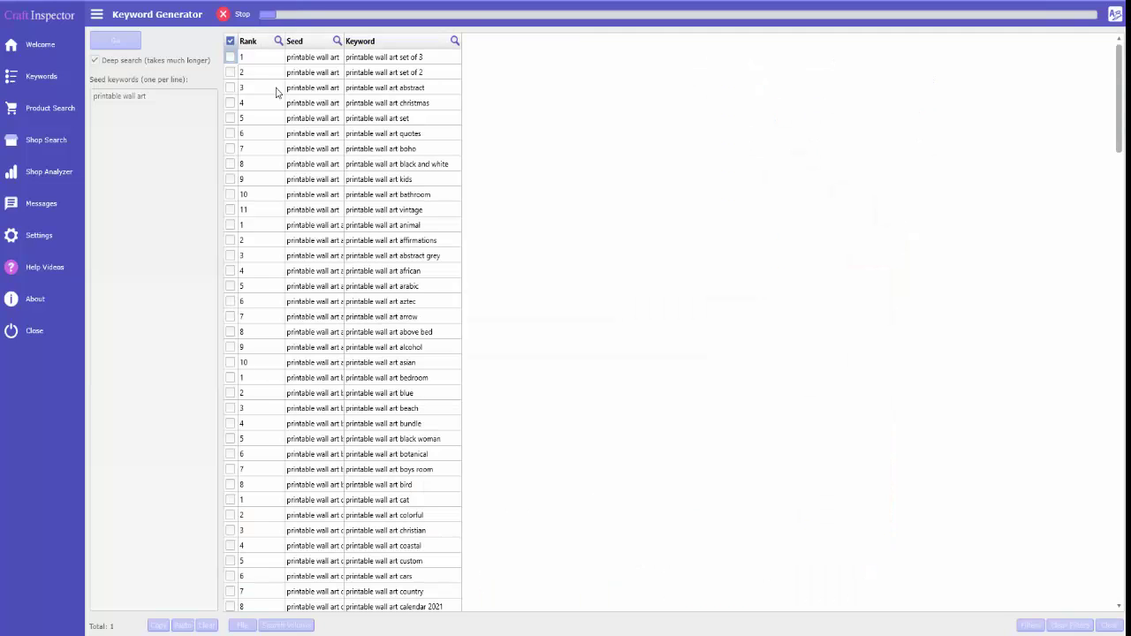
scroll(318, 75, "down", 1)
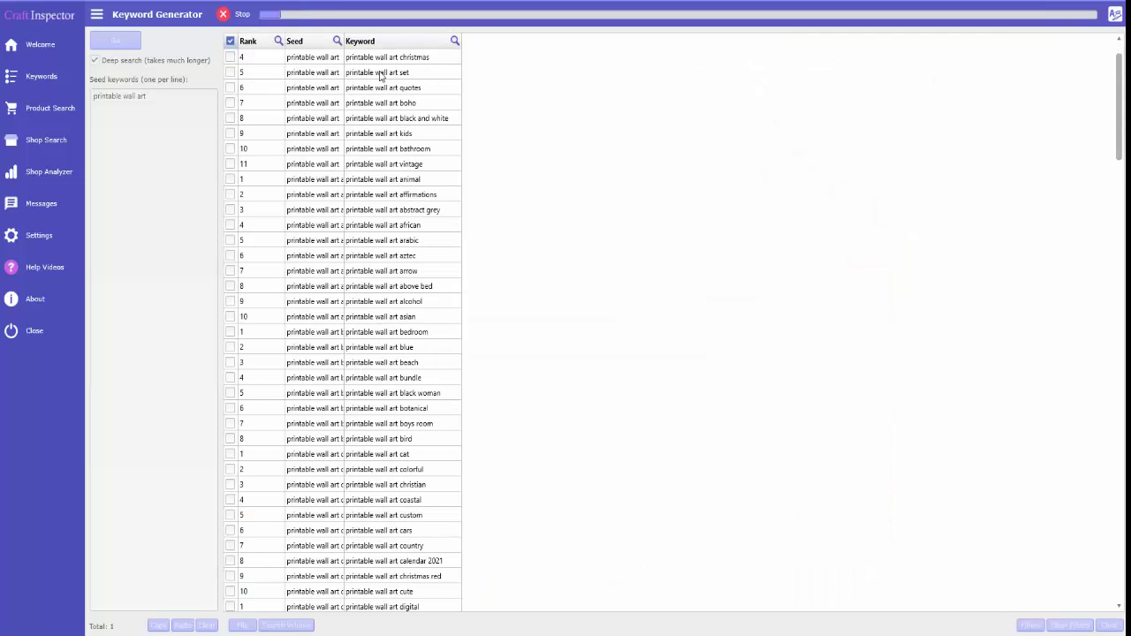
scroll(423, 92, "up", 1)
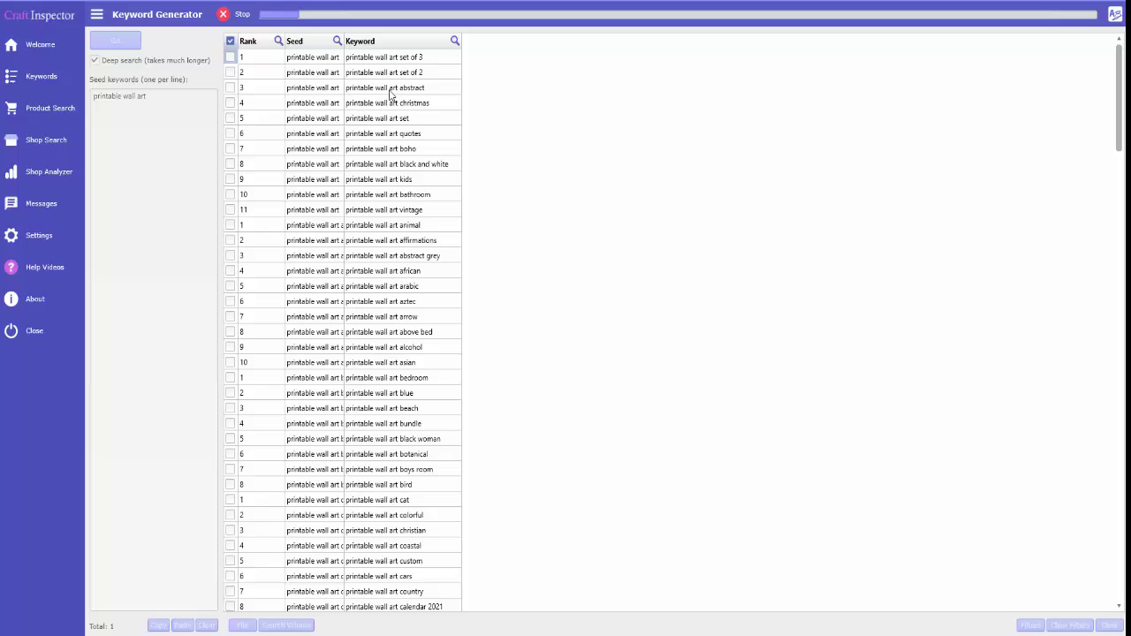
scroll(389, 97, "down", 1)
scroll(385, 113, "up", 1)
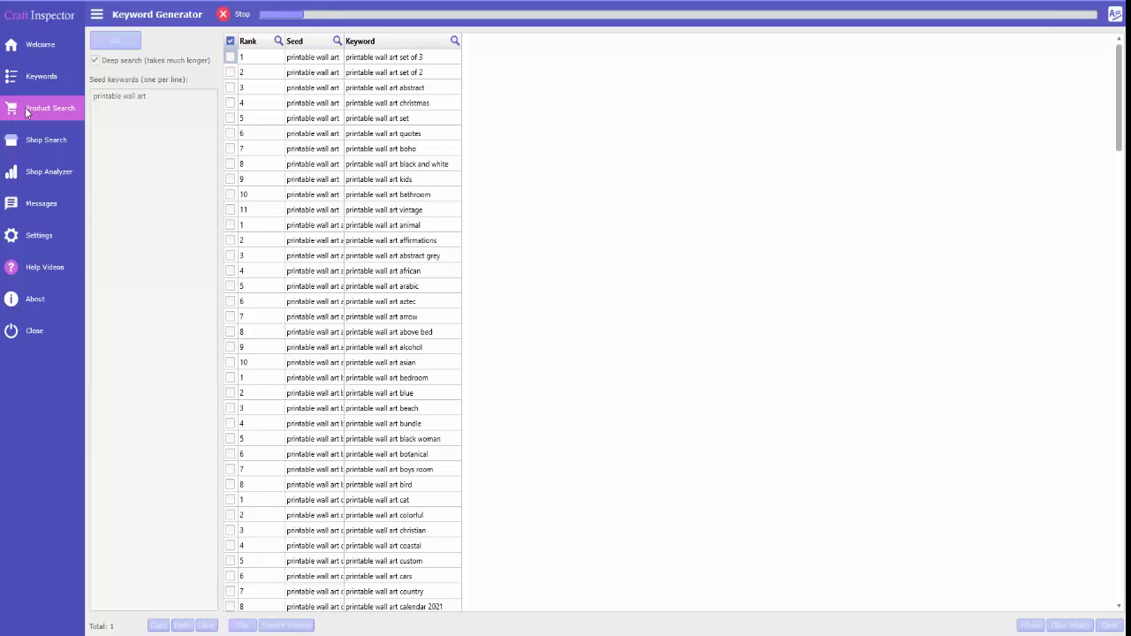
Step: Switch to Etsy Product Search and clear the old 'checklist' product results
left_click(28, 109)
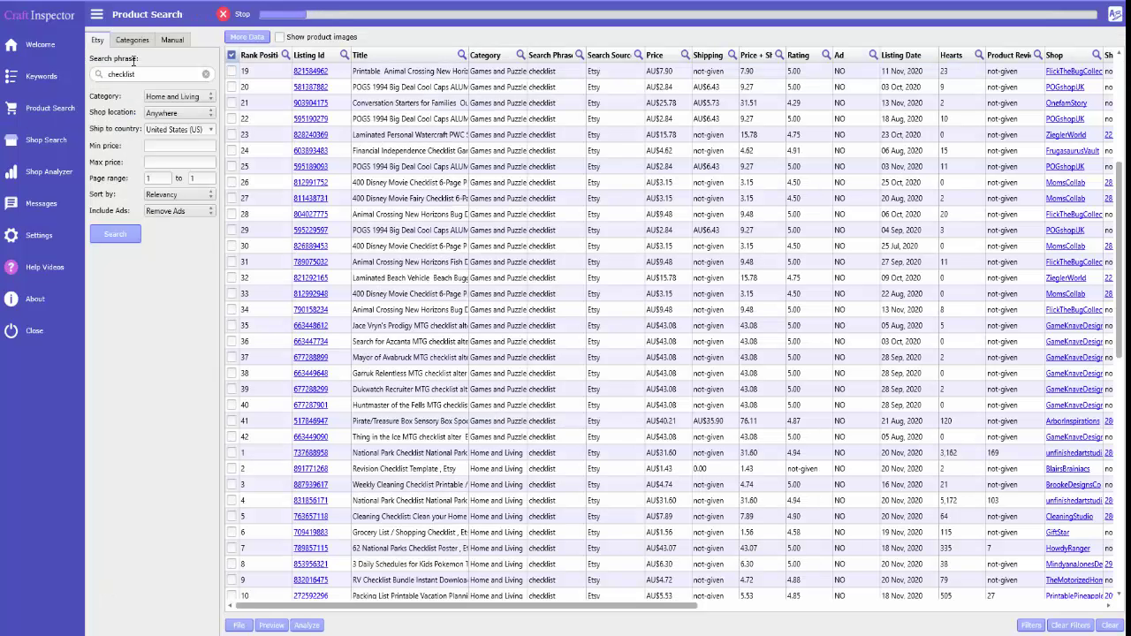
left_click(202, 100)
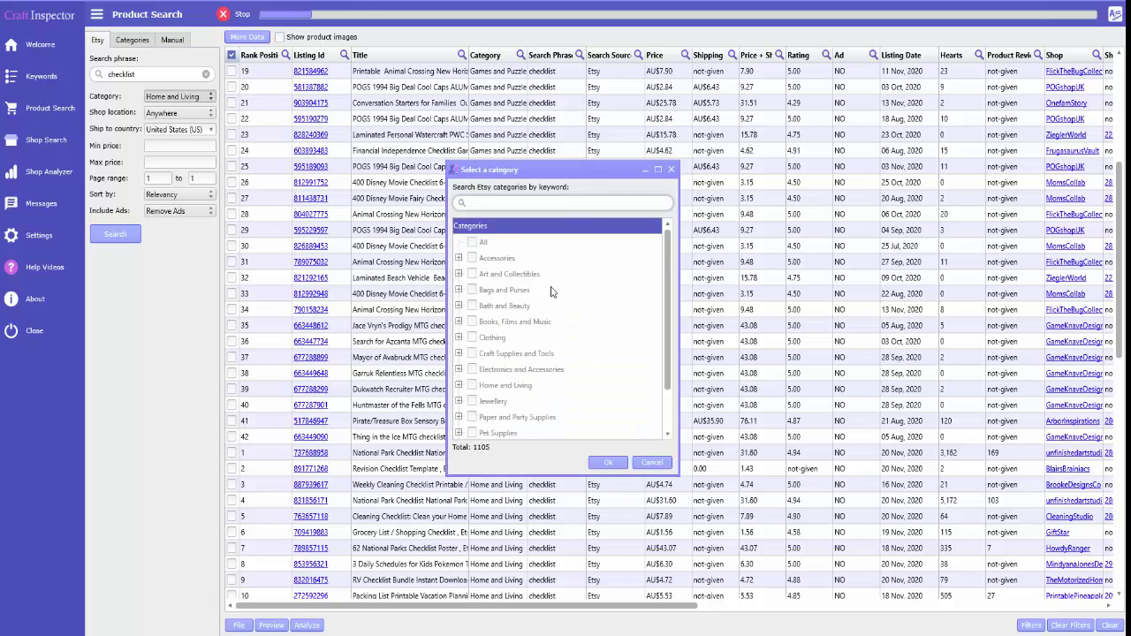
scroll(550, 301, "up", 1)
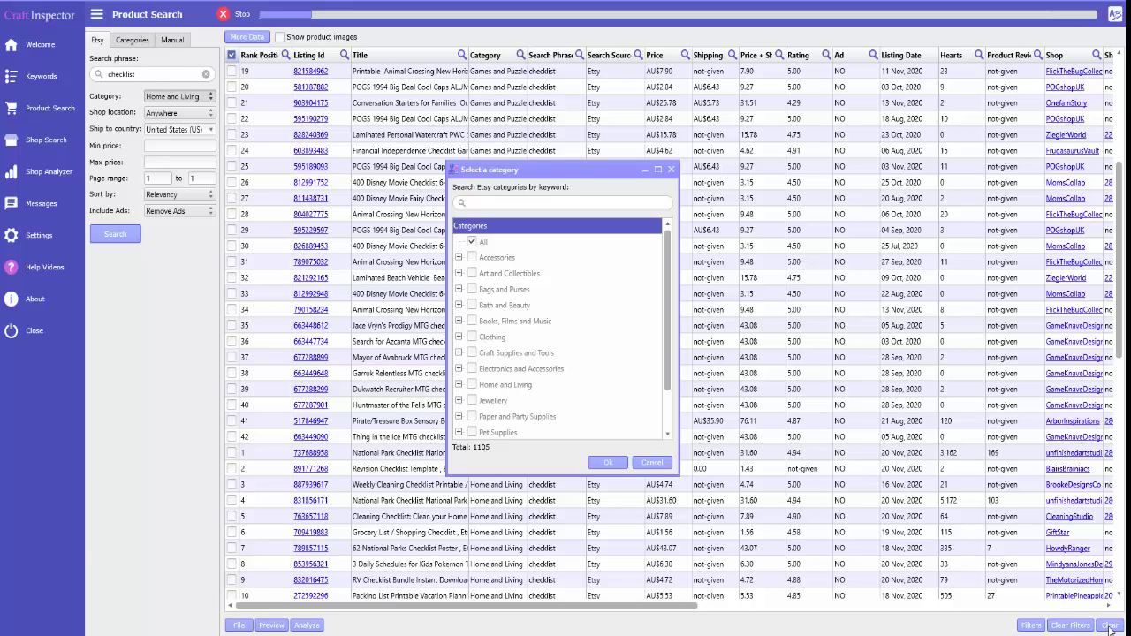
left_click(1110, 626)
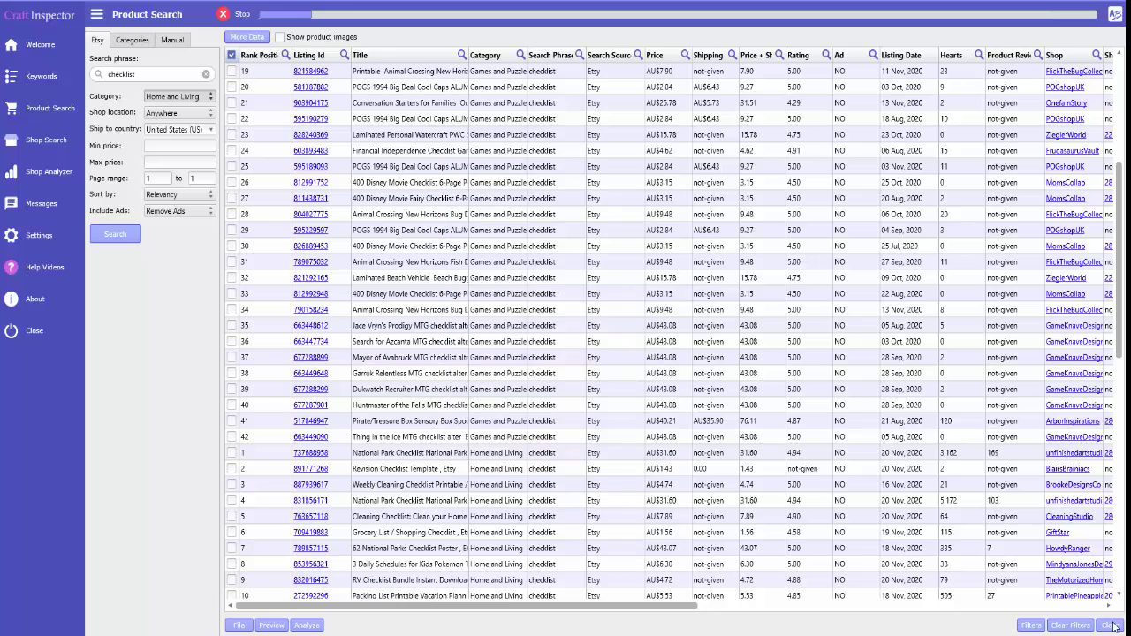
left_click(1111, 626)
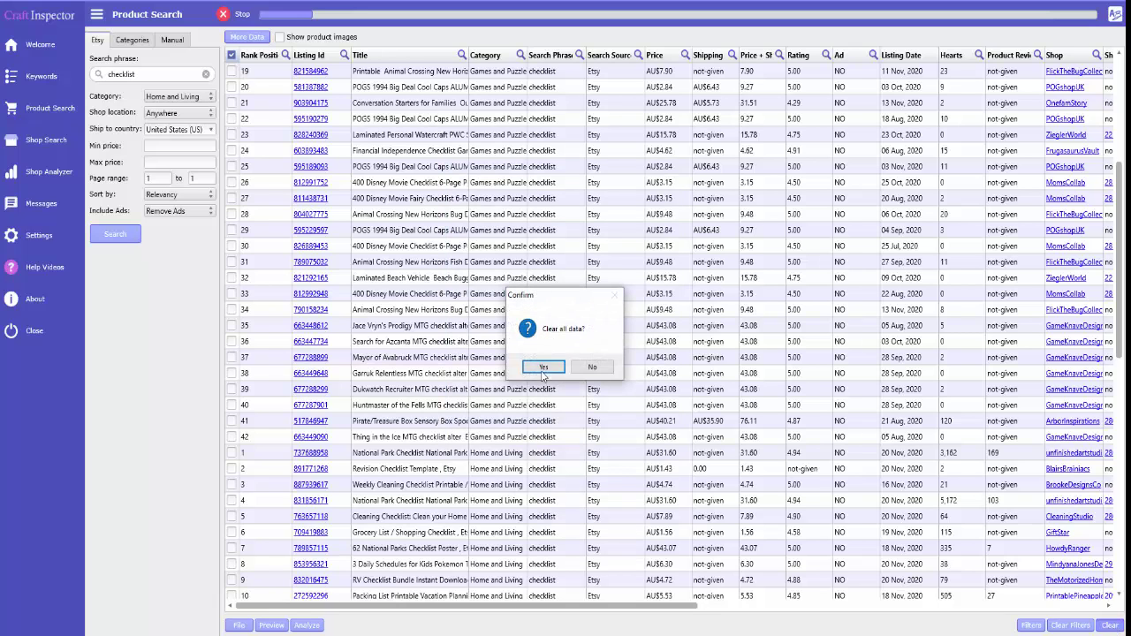
left_click(542, 370)
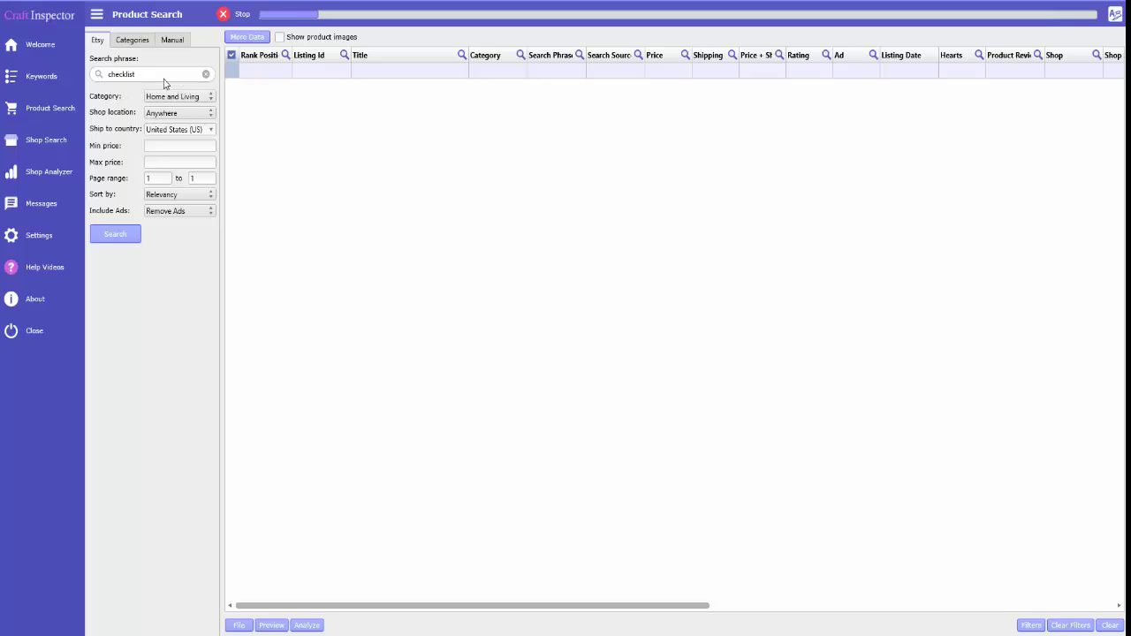
Step: Set the product search category to All
left_click(197, 99)
left_click(196, 106)
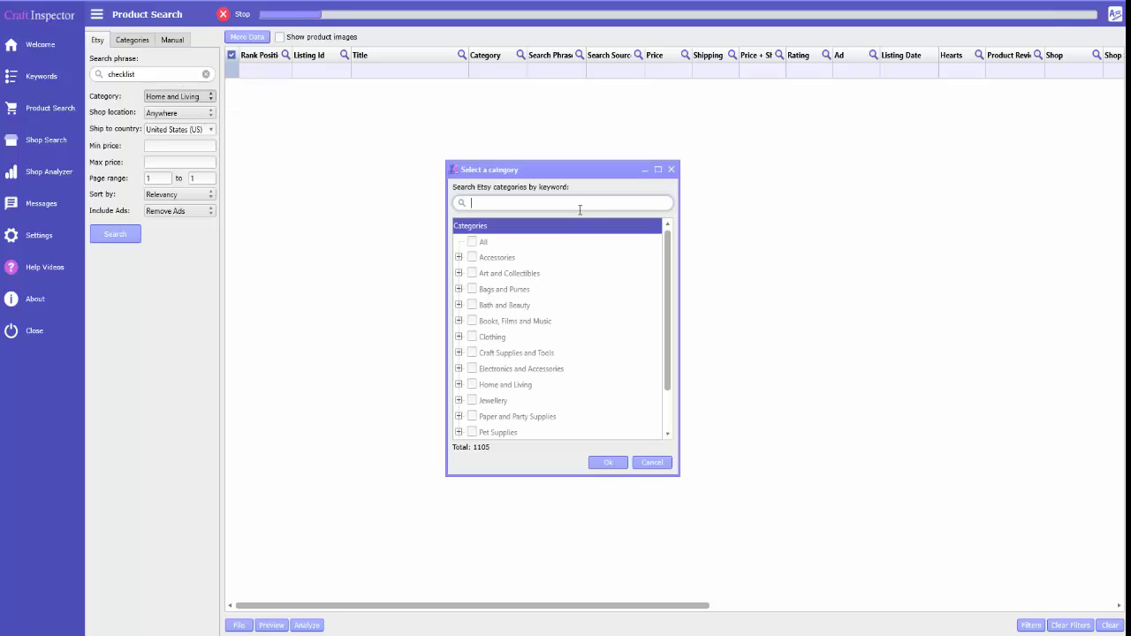
left_click(473, 243)
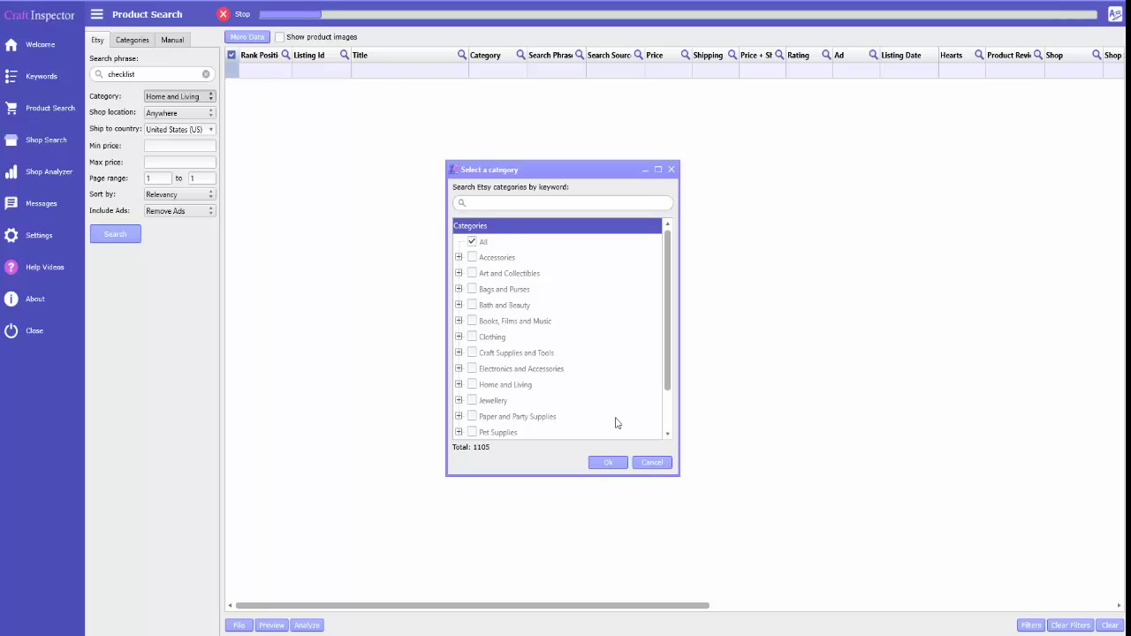
left_click(609, 462)
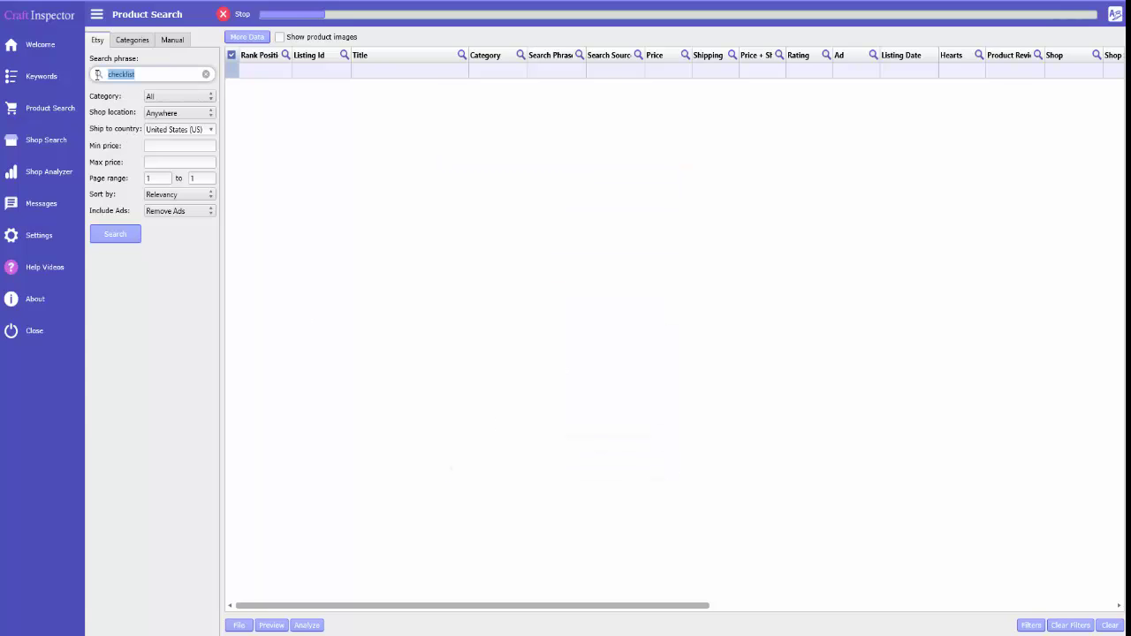
Step: Search products for 'printable wall art' and open the top AU$26.54 botanical print set listing
type("printable wall art")
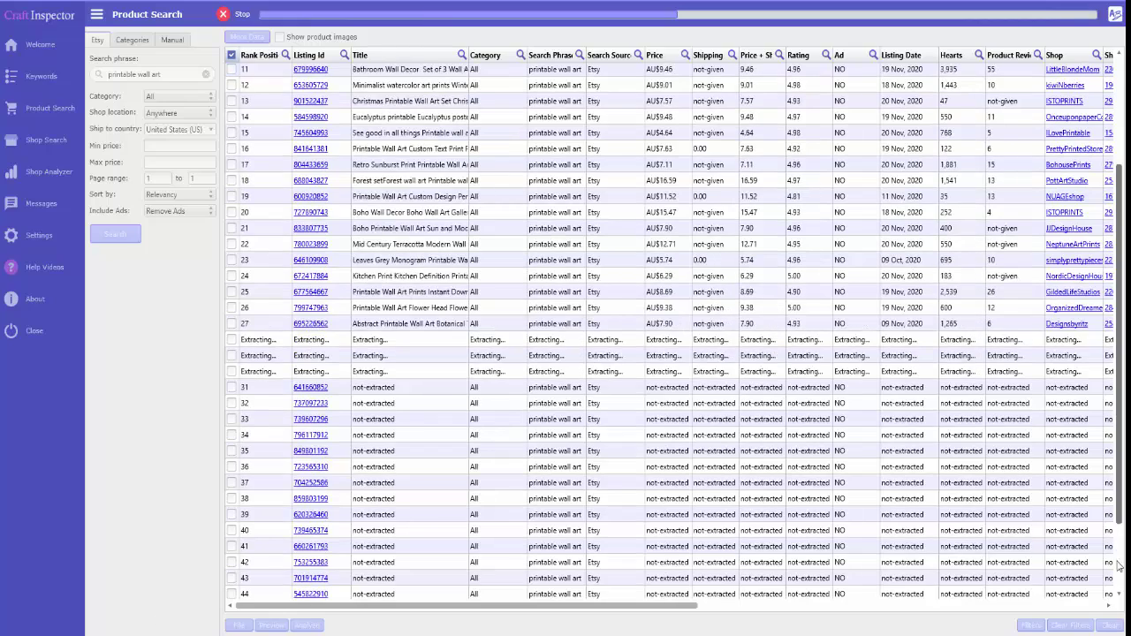
scroll(1119, 576, "down", 5)
left_click(1119, 593)
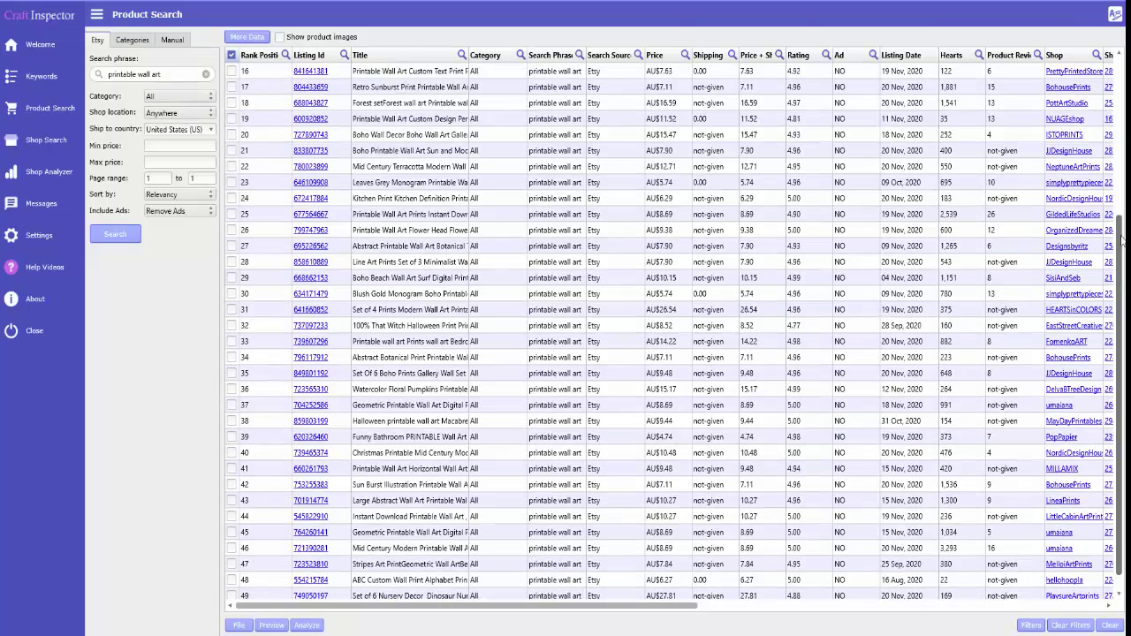
left_click_drag(1121, 255, 1123, 62)
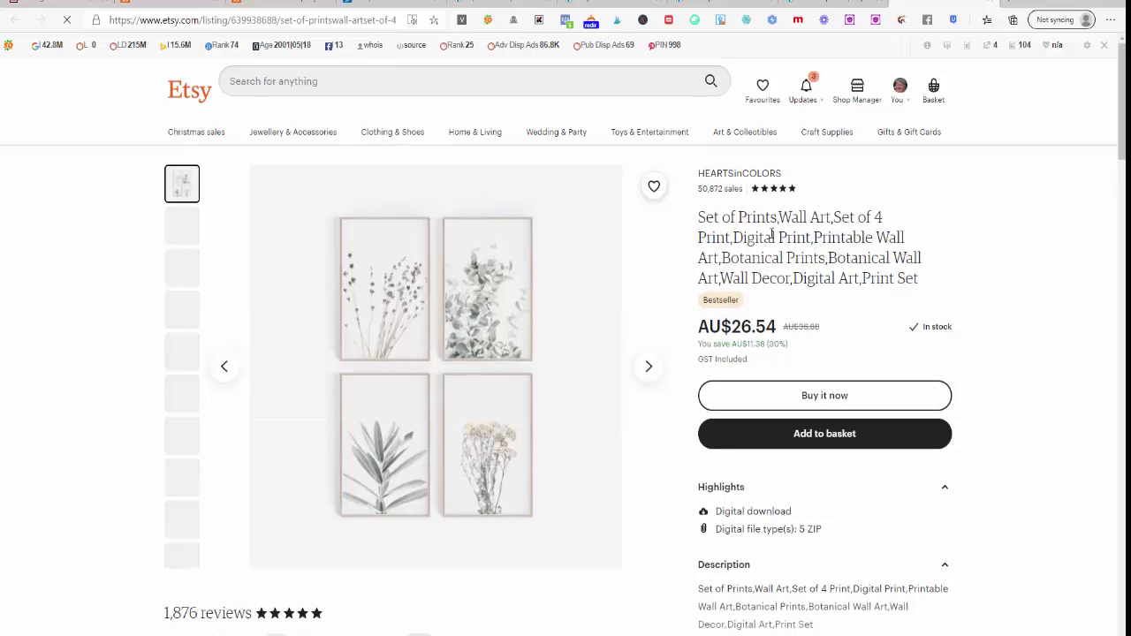
Step: Look over the top wall art listing on Etsy, then return to Craft Inspector
scroll(782, 327, "down", 6)
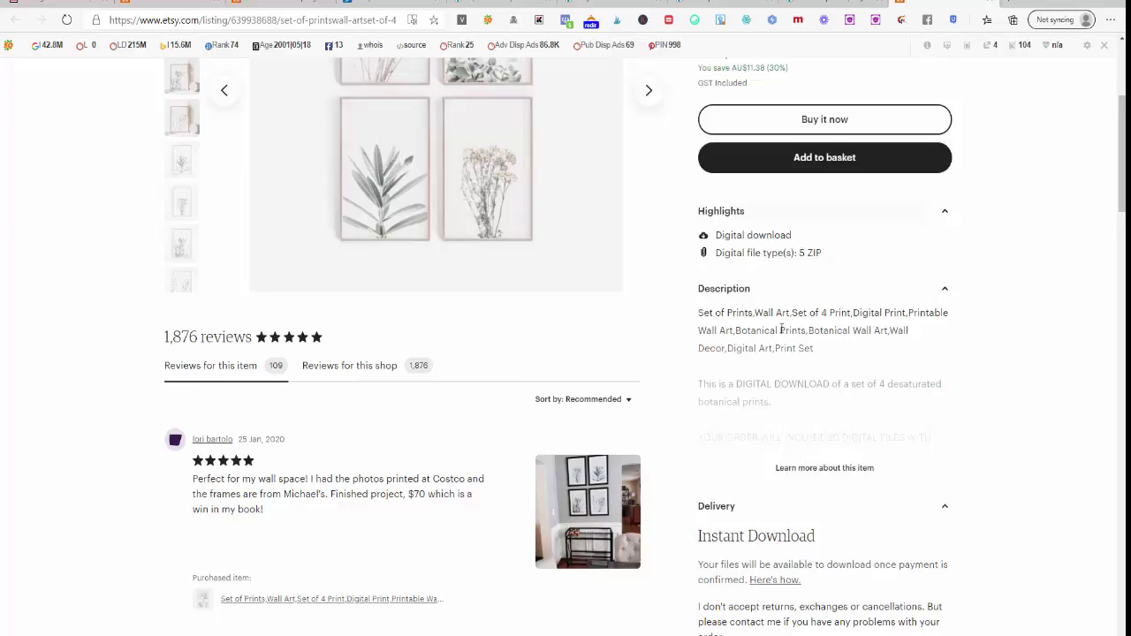
scroll(239, 397, "down", 2)
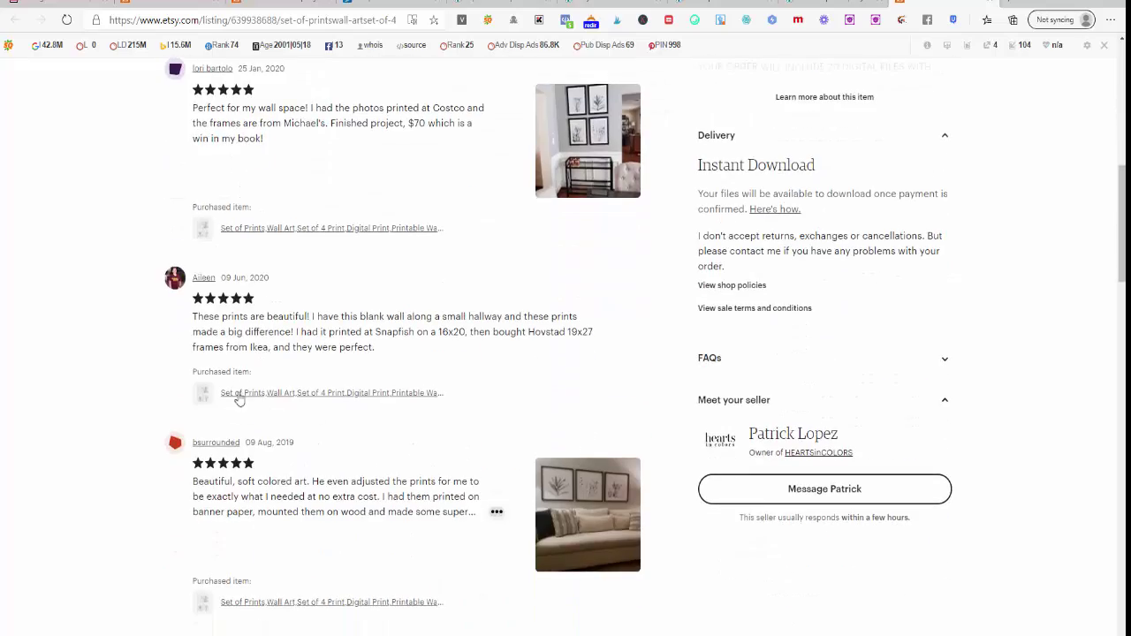
scroll(260, 380, "up", 7)
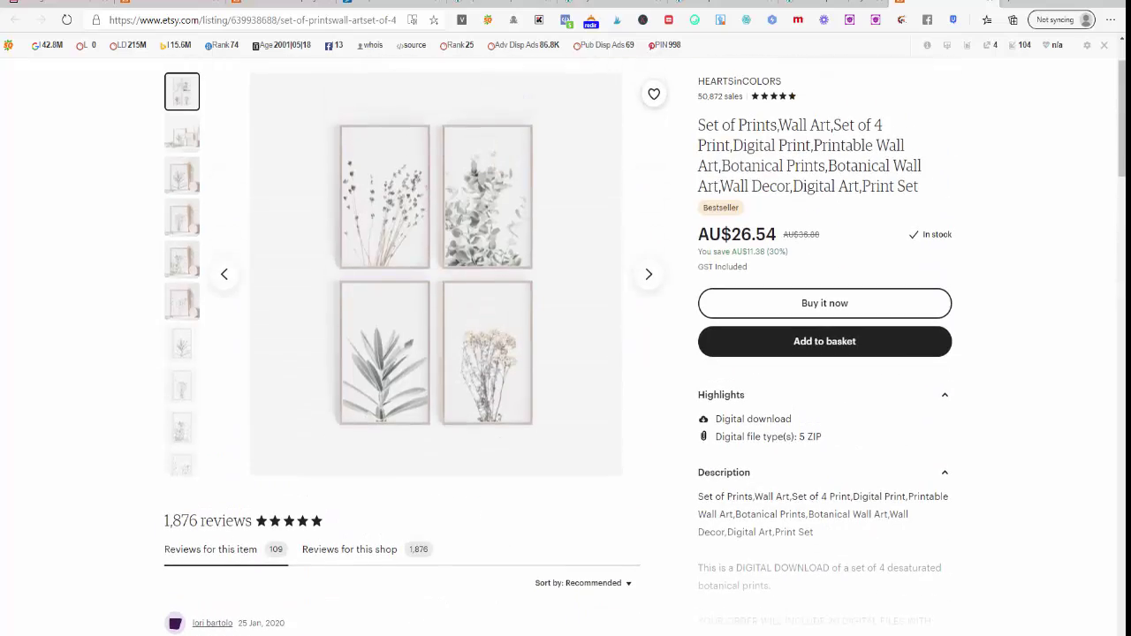
key("alt+Tab")
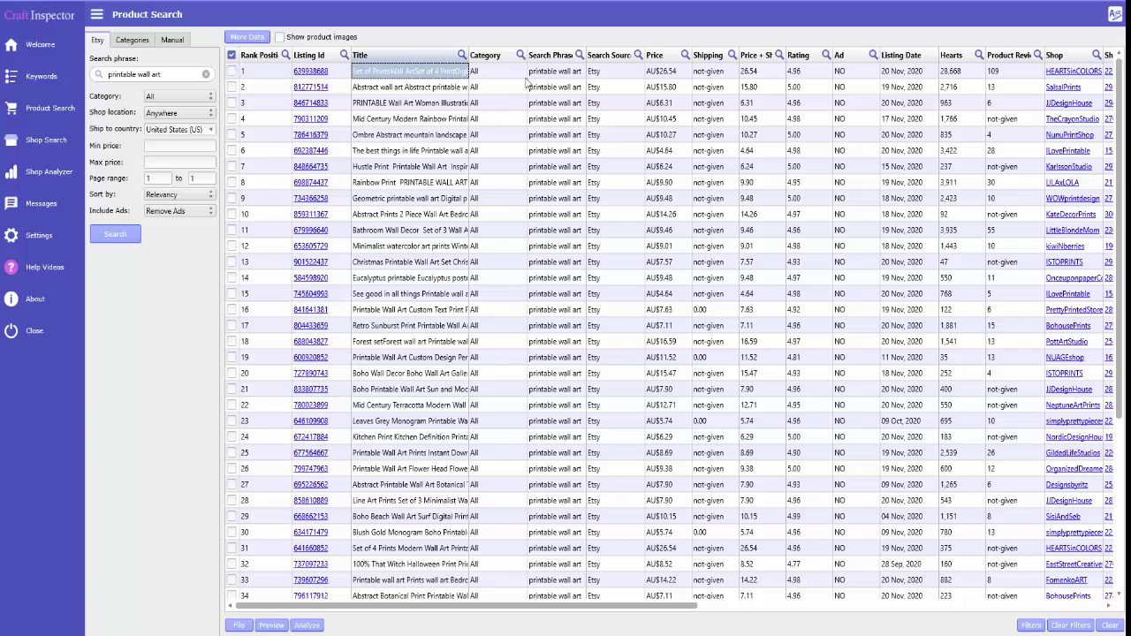
Step: Open the HEARTSinCOLORS seller's Etsy shop and scroll through its items
left_click(557, 72)
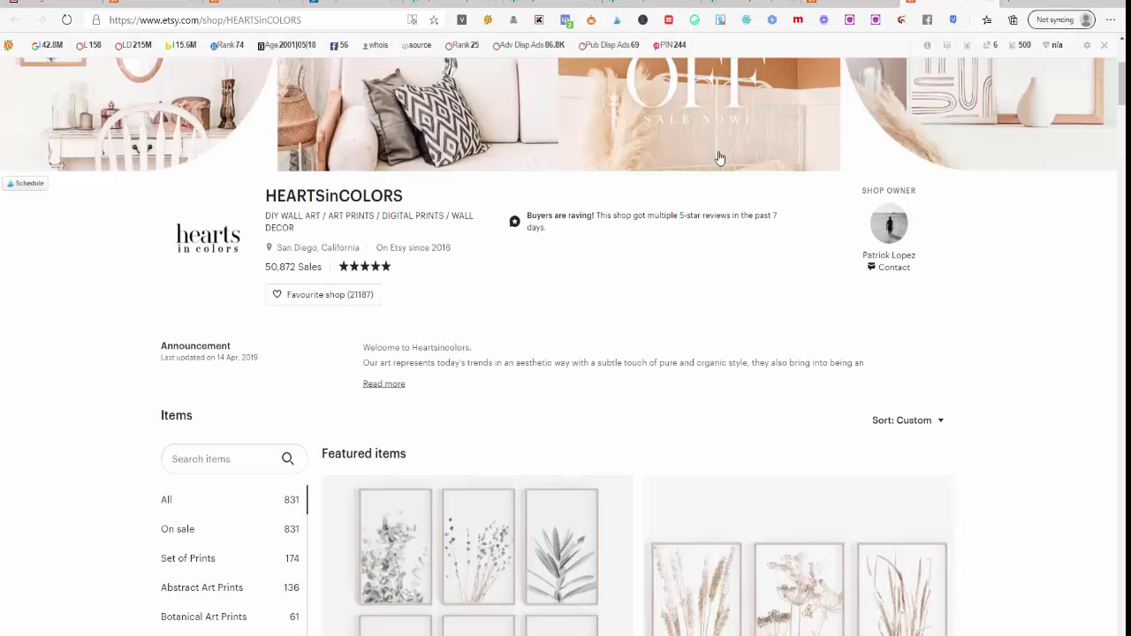
scroll(718, 159, "down", 4)
scroll(717, 163, "down", 2)
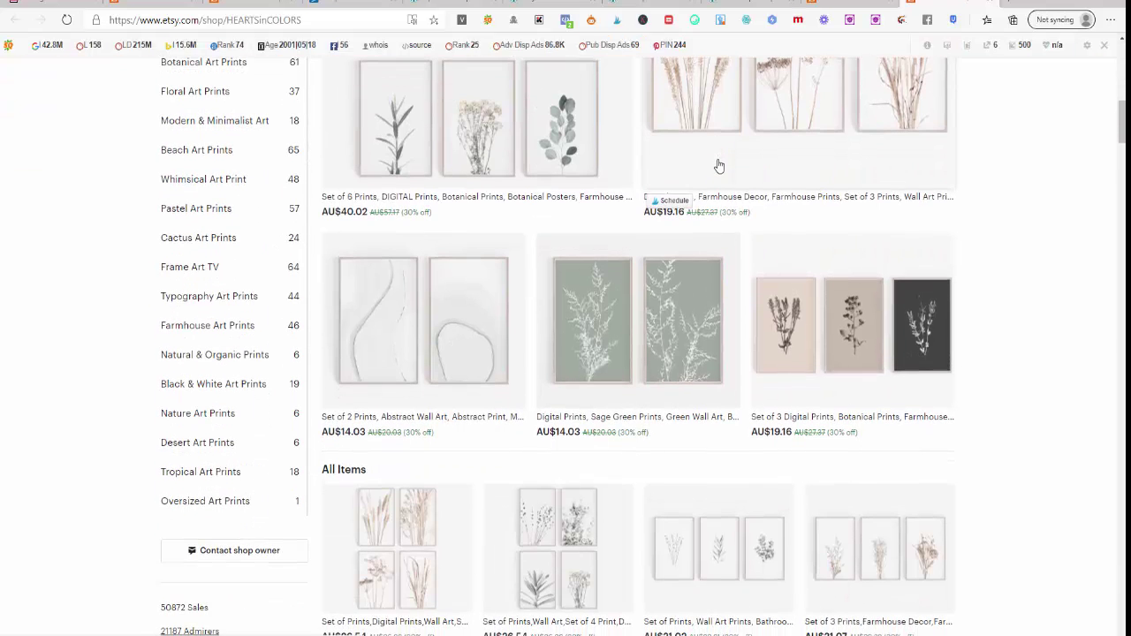
scroll(718, 165, "down", 2)
scroll(638, 342, "down", 4)
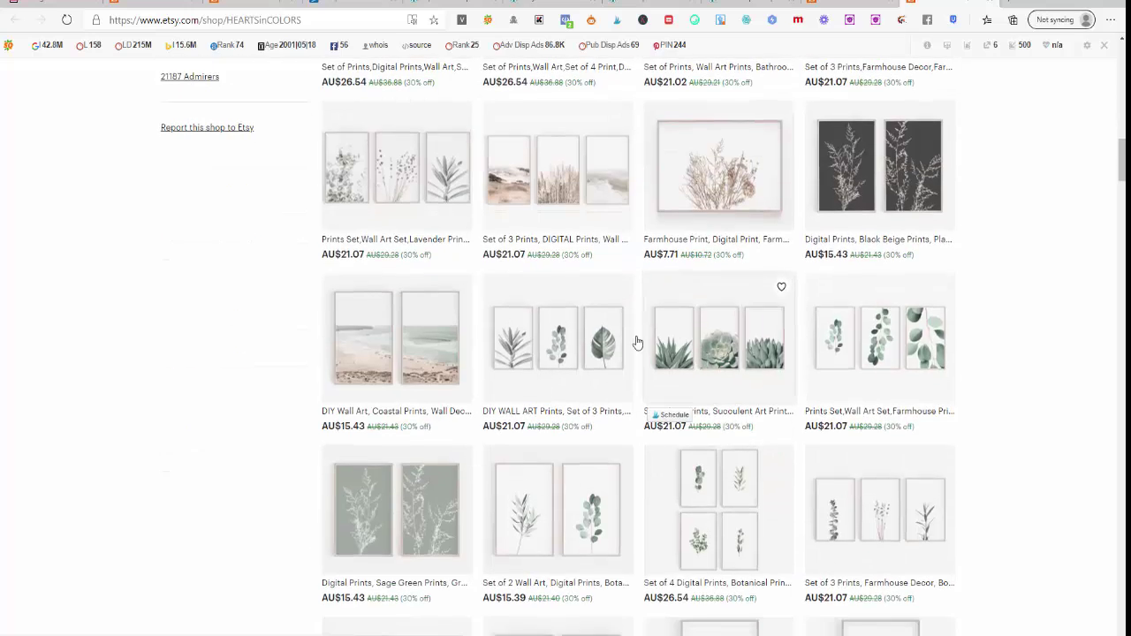
scroll(637, 342, "up", 8)
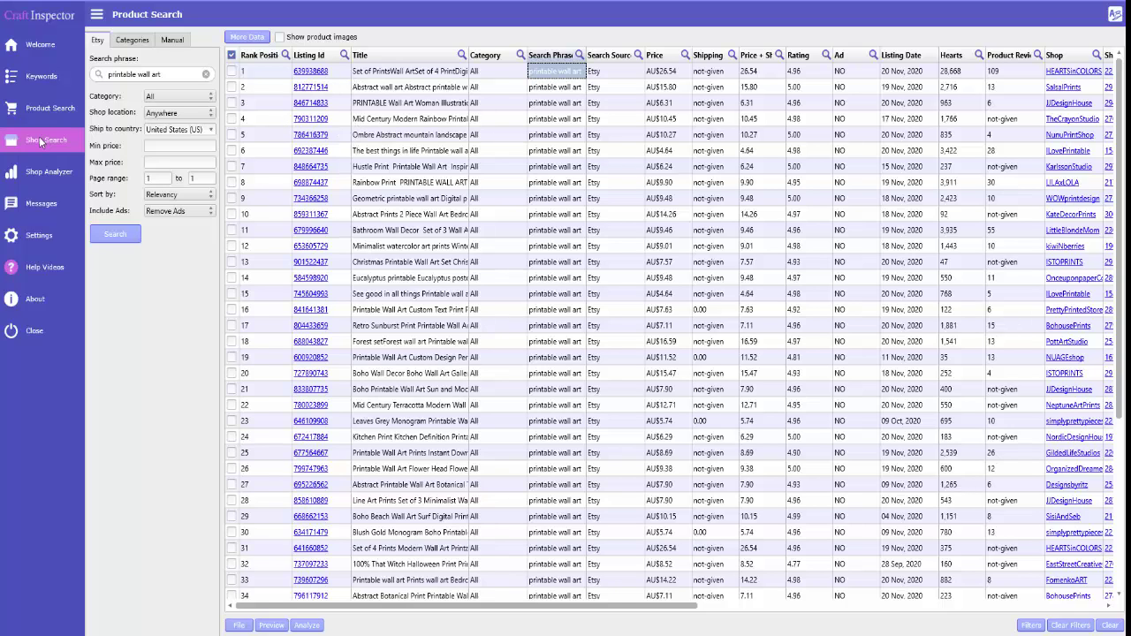
Step: Run the Etsy Shop Search for 'printable wall art' after clearing the old shop results
left_click(40, 141)
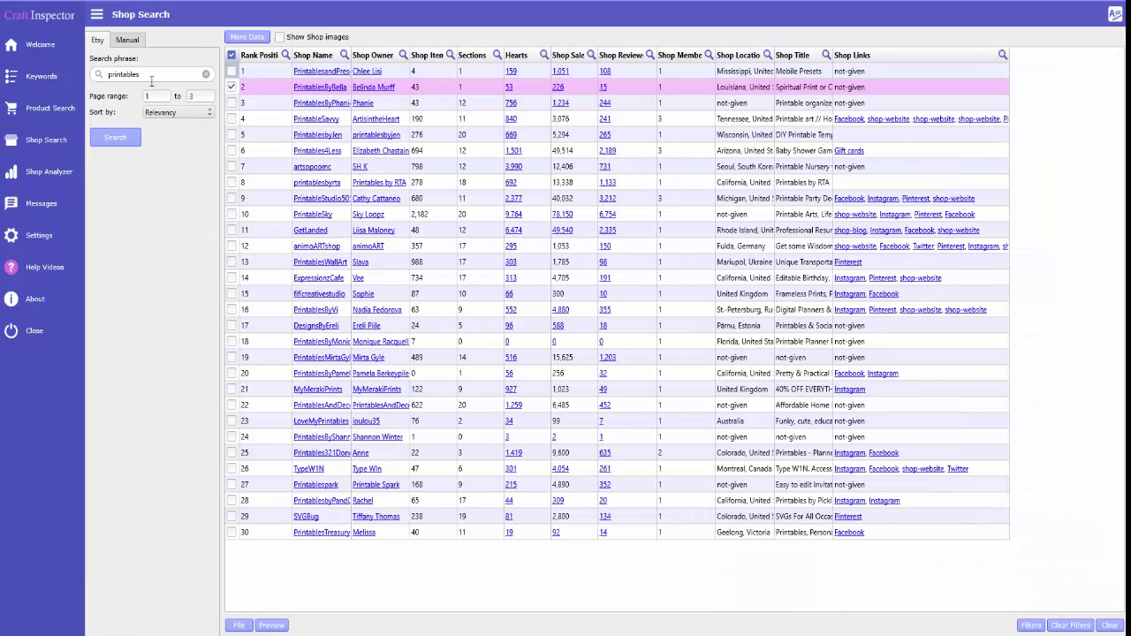
left_click(151, 76)
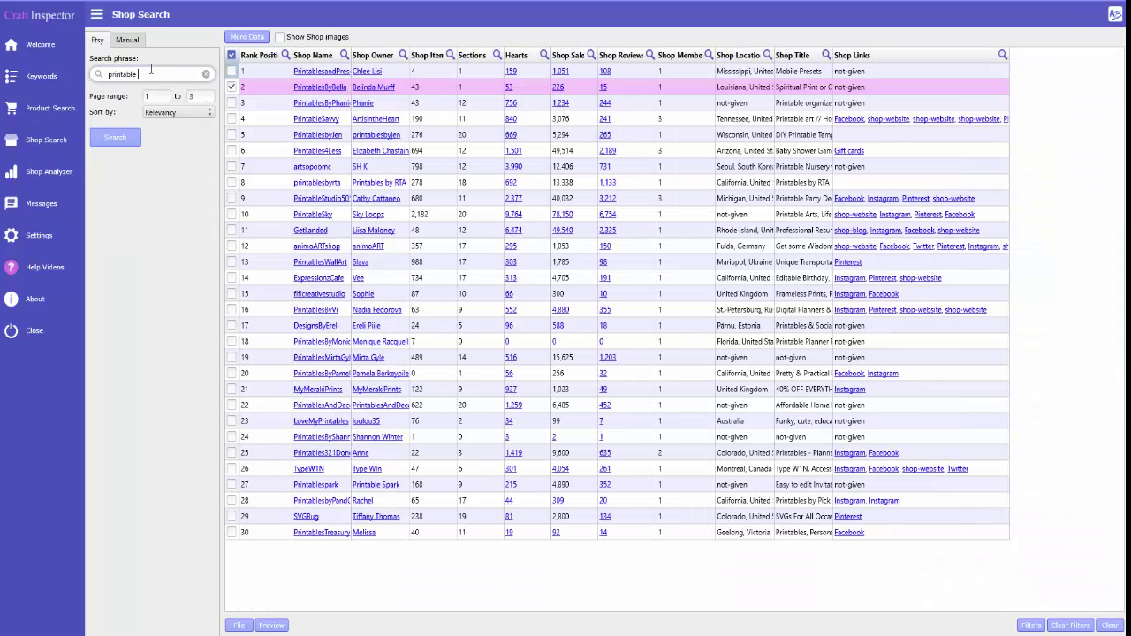
type("wall arts")
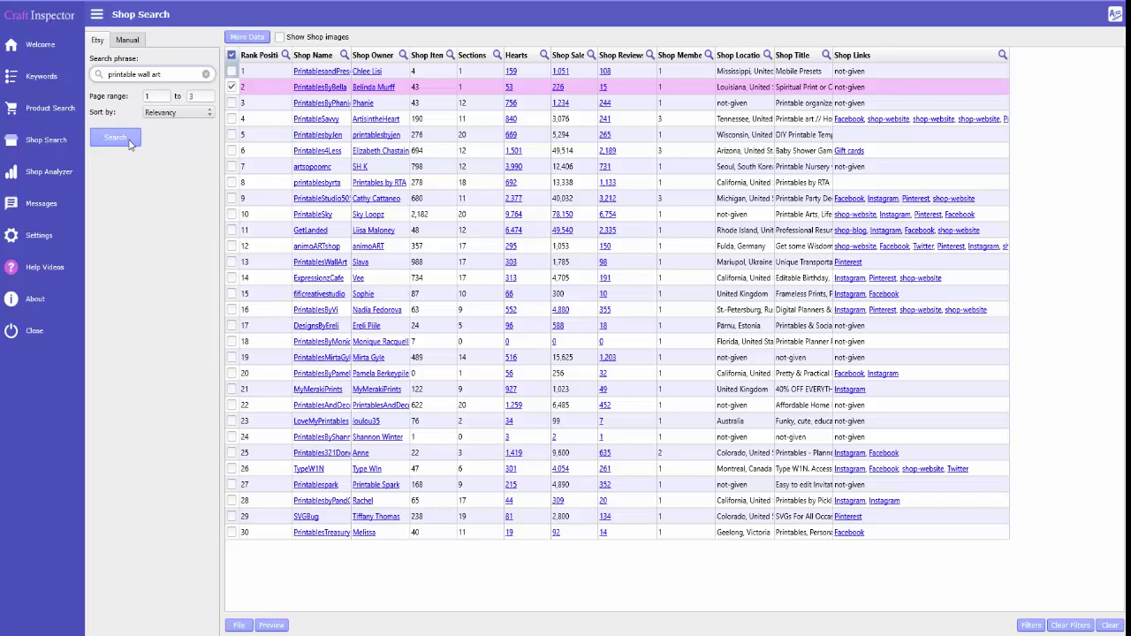
left_click(129, 142)
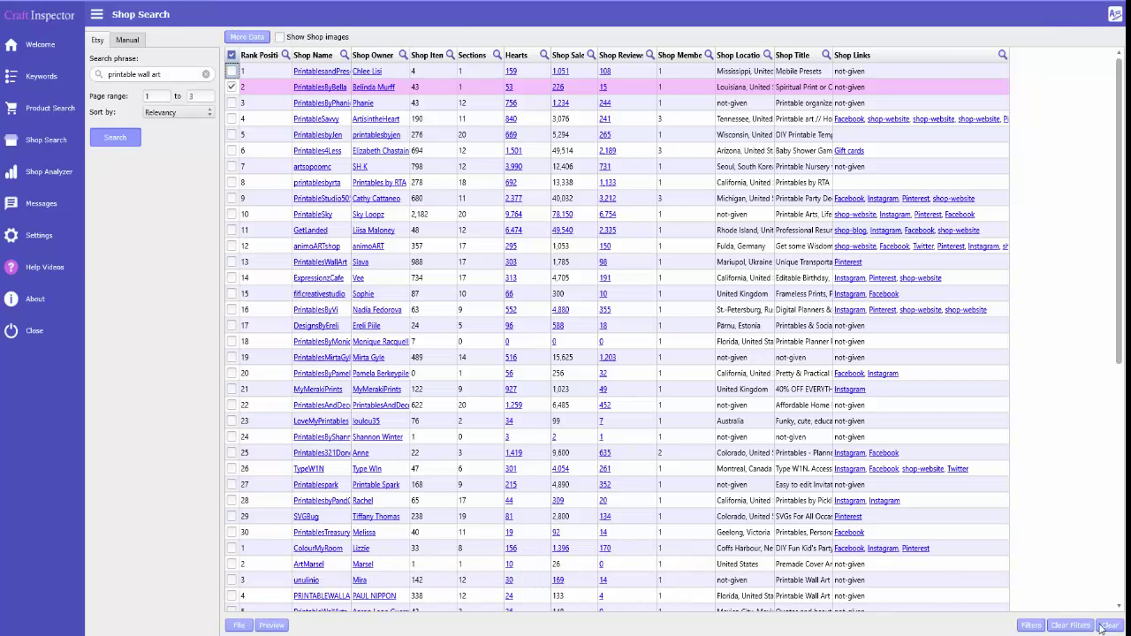
left_click(1105, 626)
left_click(545, 369)
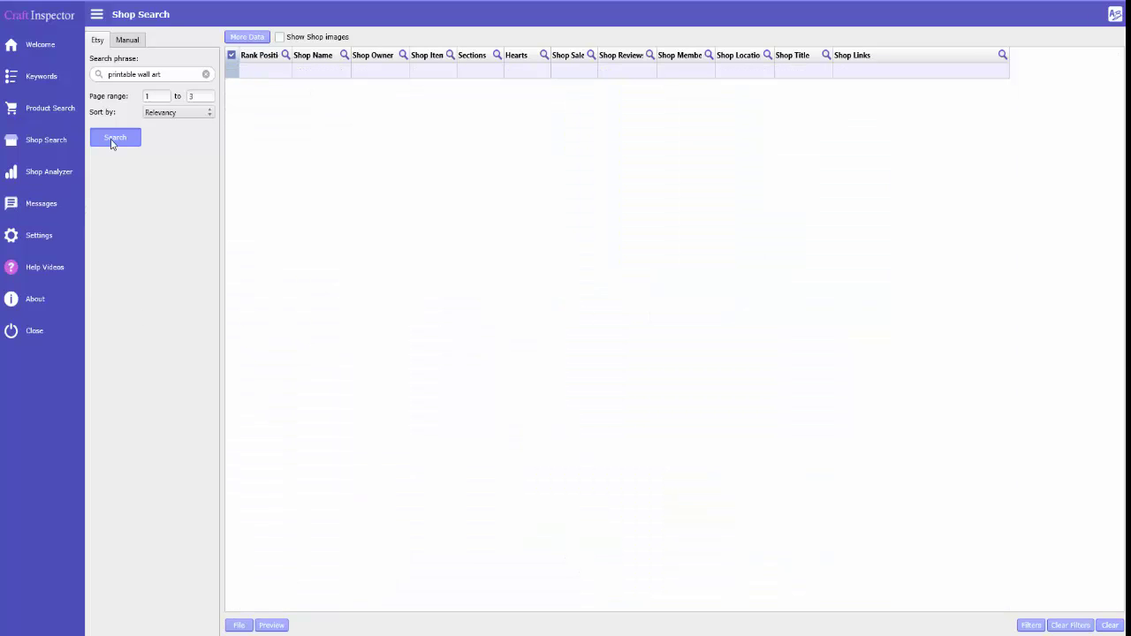
left_click(115, 138)
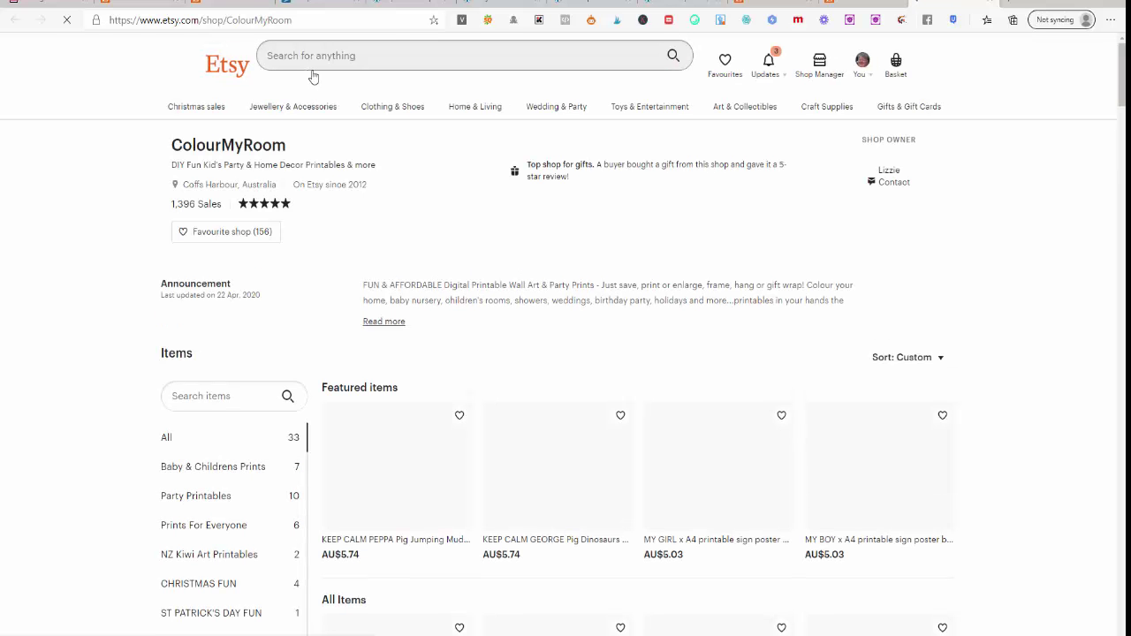
Step: Browse ColourMyRoom's 33 Etsy items, then return to Craft Inspector's Shop Search results
scroll(446, 341, "down", 2)
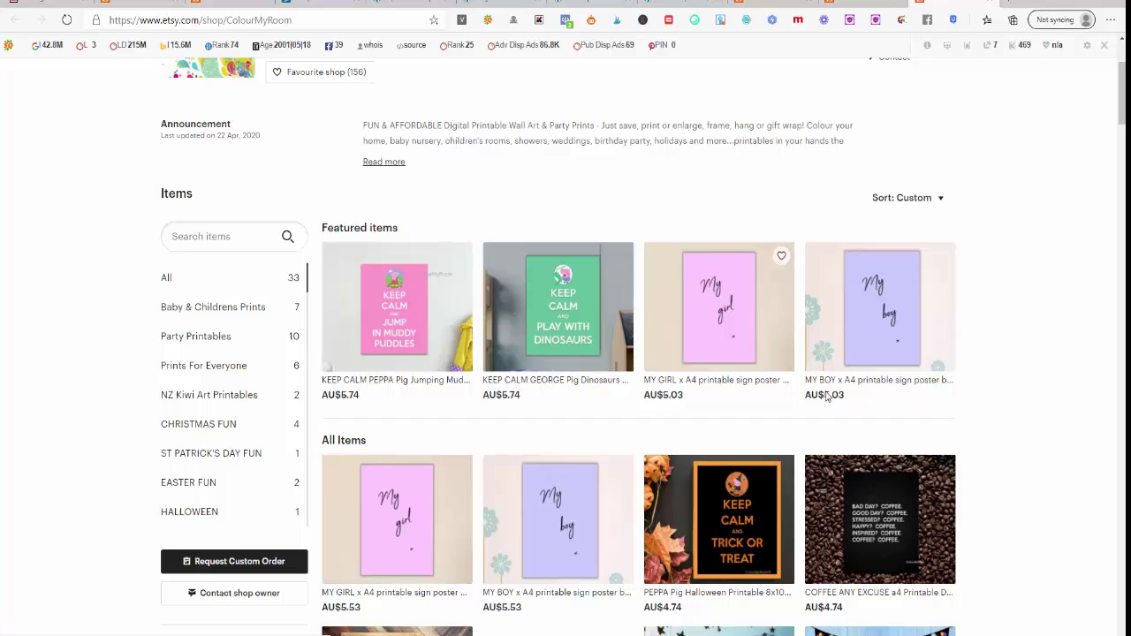
scroll(853, 480, "down", 1)
scroll(853, 480, "down", 4)
scroll(840, 504, "down", 4)
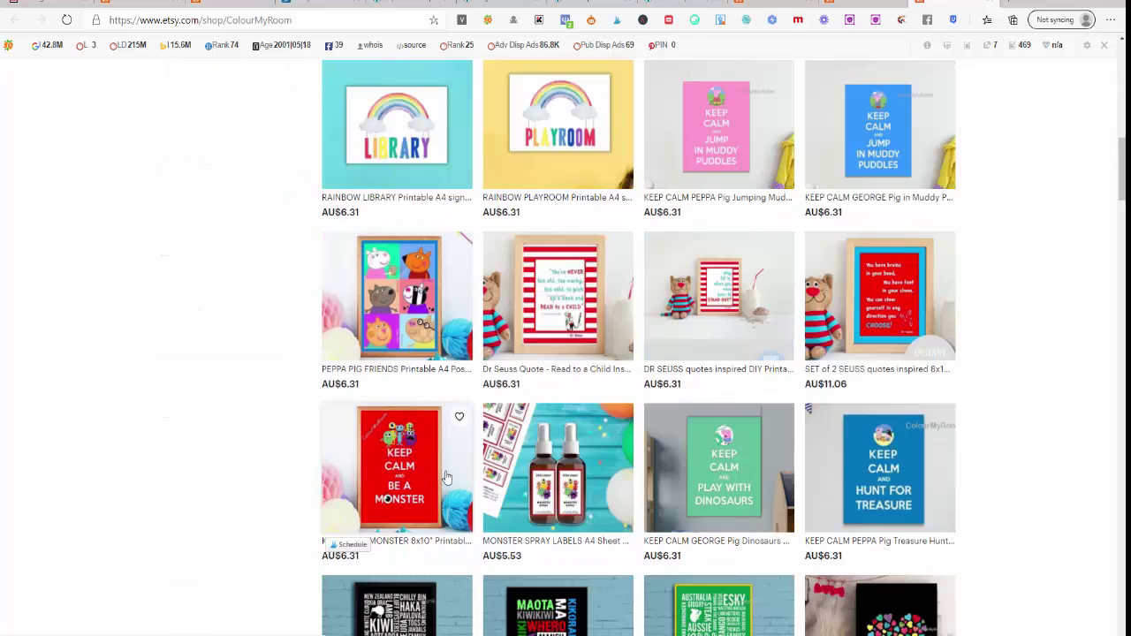
scroll(834, 513, "up", 9)
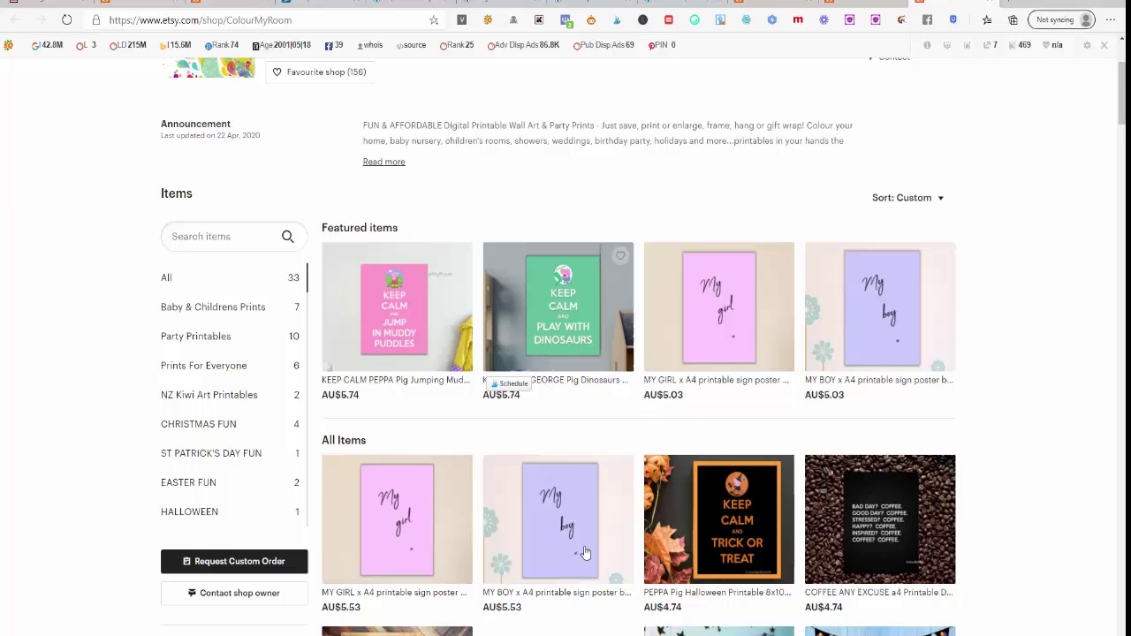
key("alt+Tab")
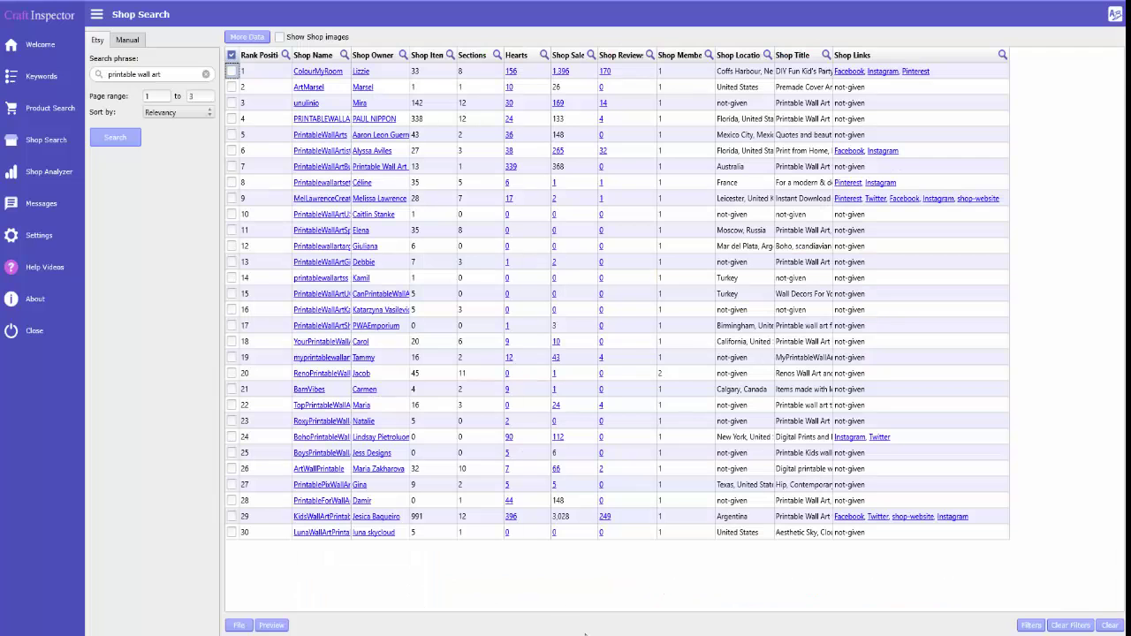
Step: Tick the ColourMyRoom row, send it to the Shop Analyzer, and clear the old analyzer data
right_click(320, 74)
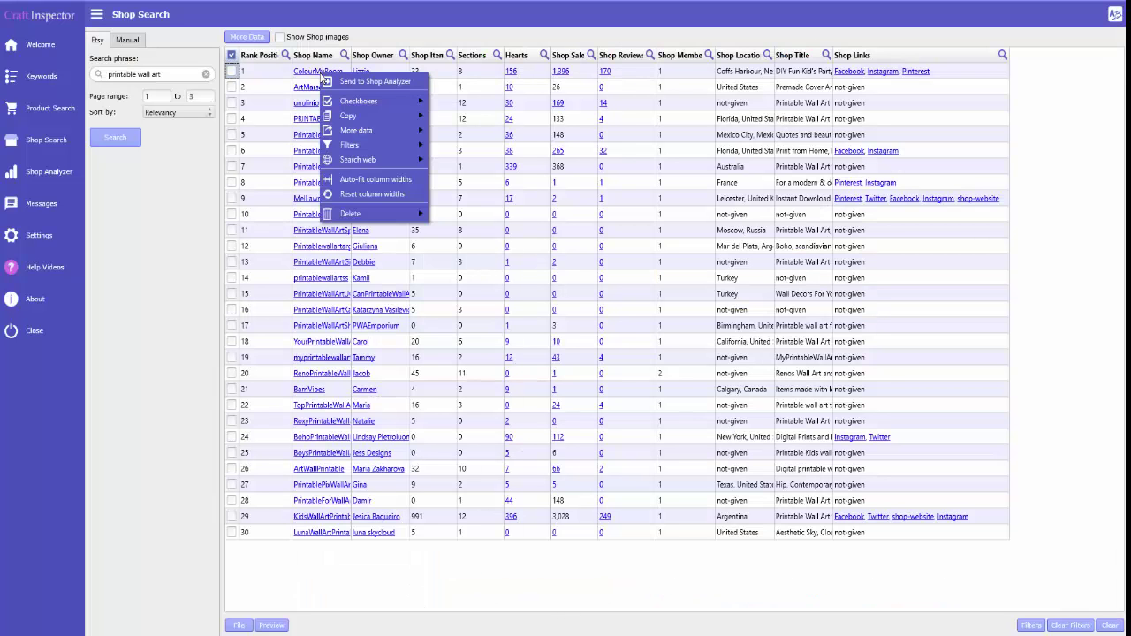
left_click(362, 80)
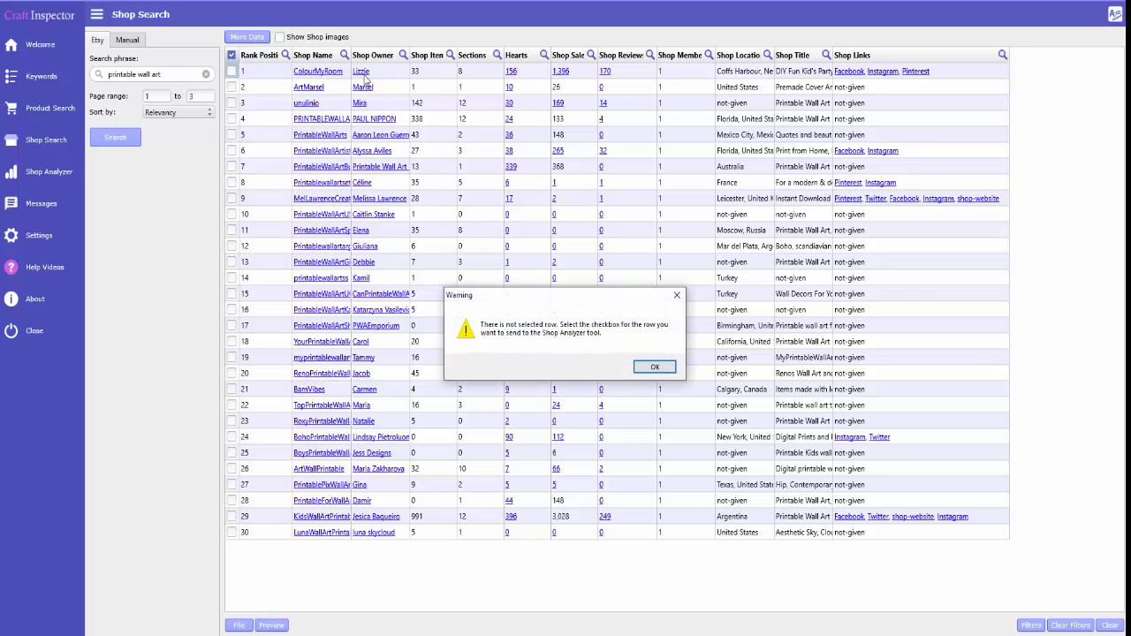
left_click(652, 367)
left_click(232, 72)
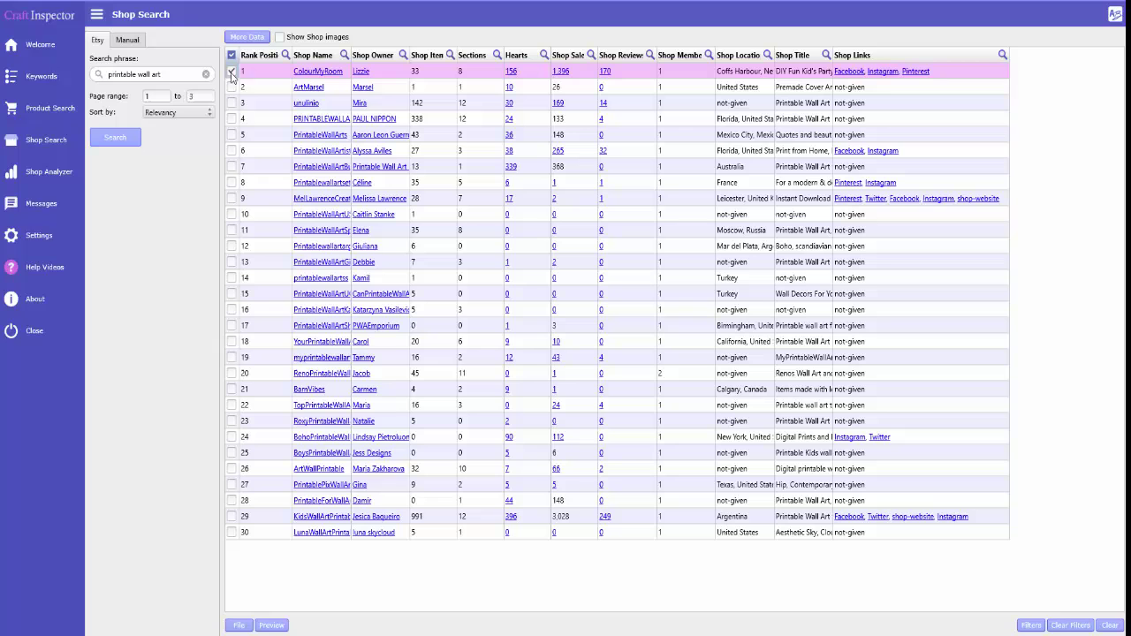
left_click(307, 74)
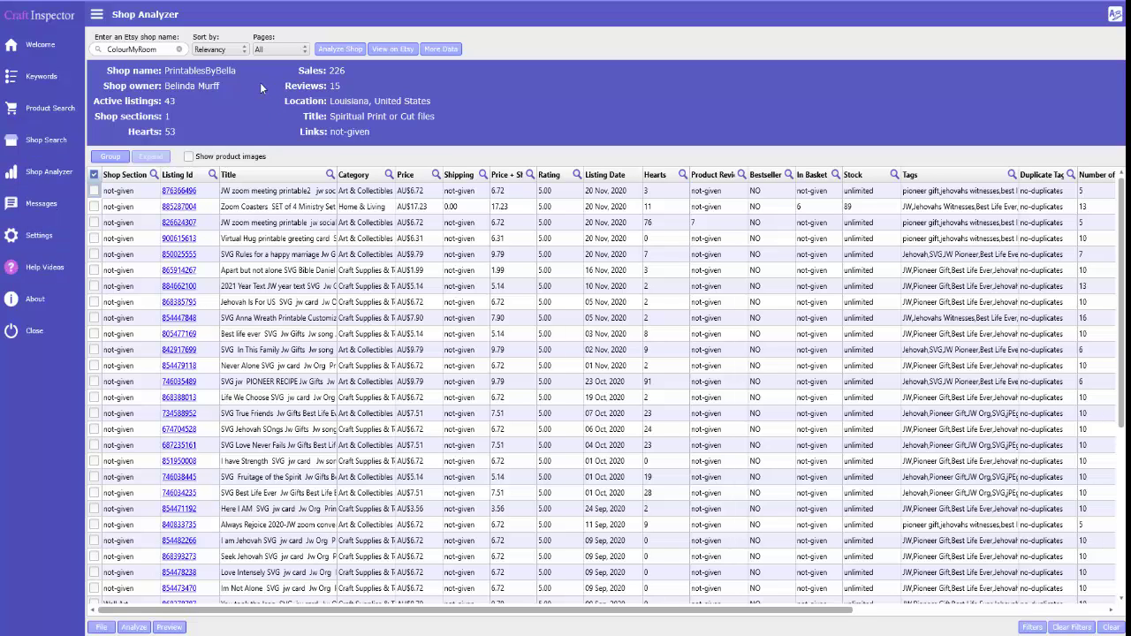
left_click(1115, 628)
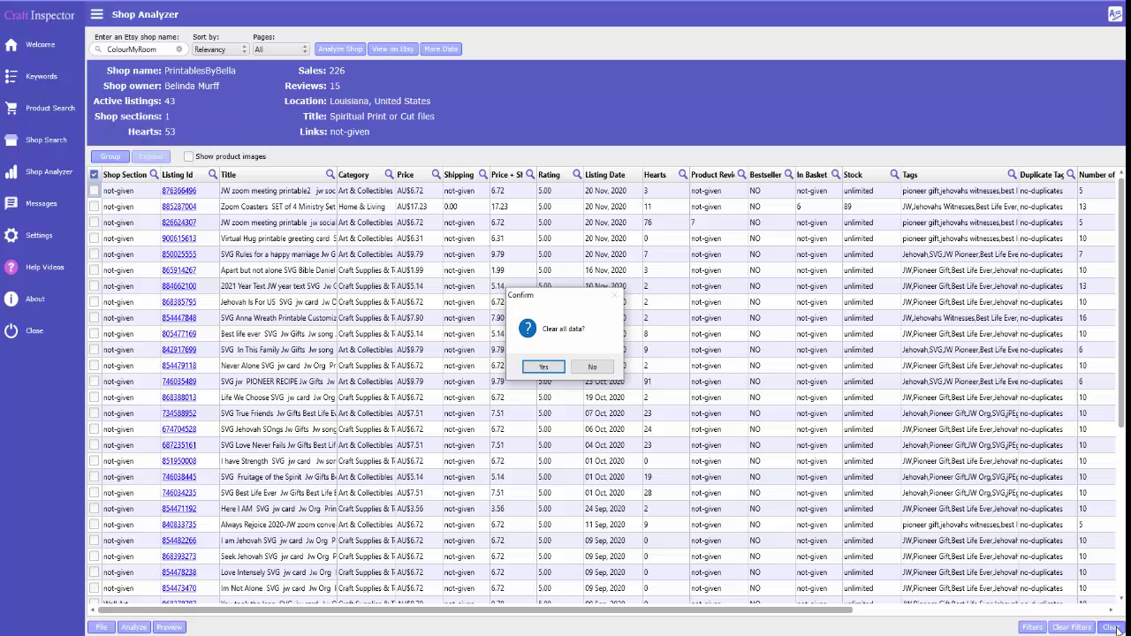
left_click(552, 372)
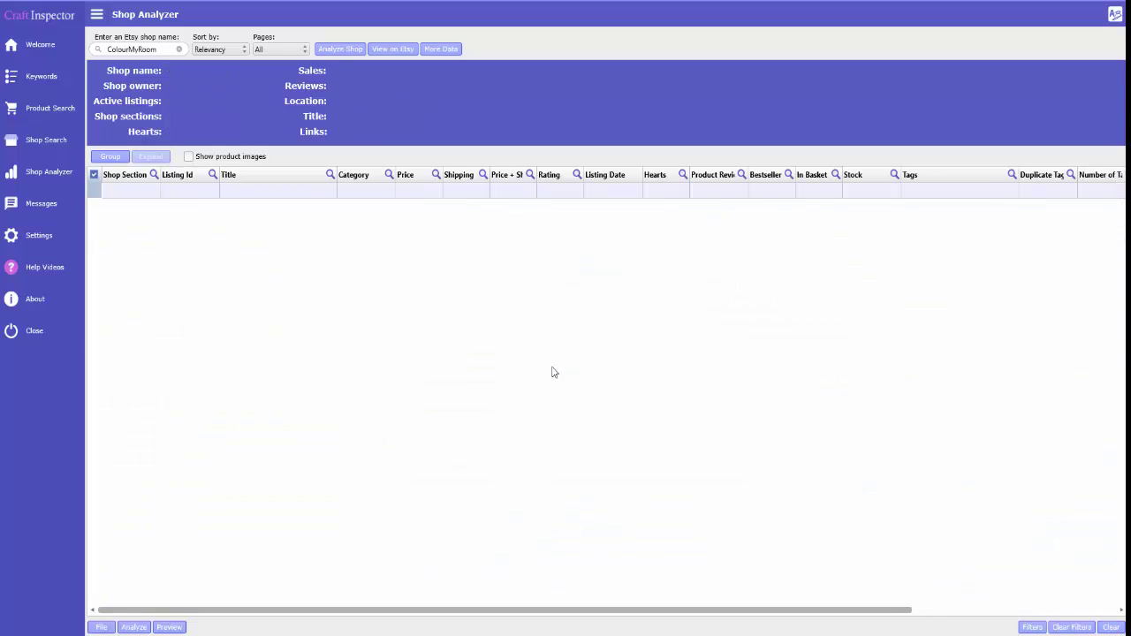
Step: Resend ColourMyRoom to the Shop Analyzer and analyze it: 33 listings, 1,396 sales
left_click(50, 141)
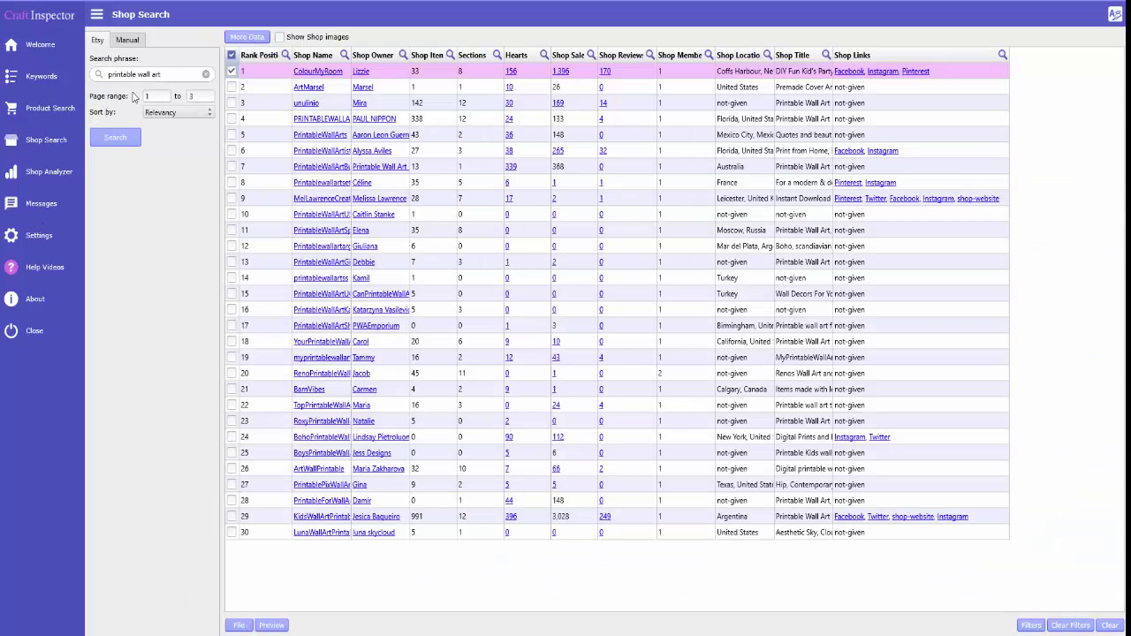
left_click(320, 71)
key("alt+Tab")
right_click(329, 79)
left_click(402, 81)
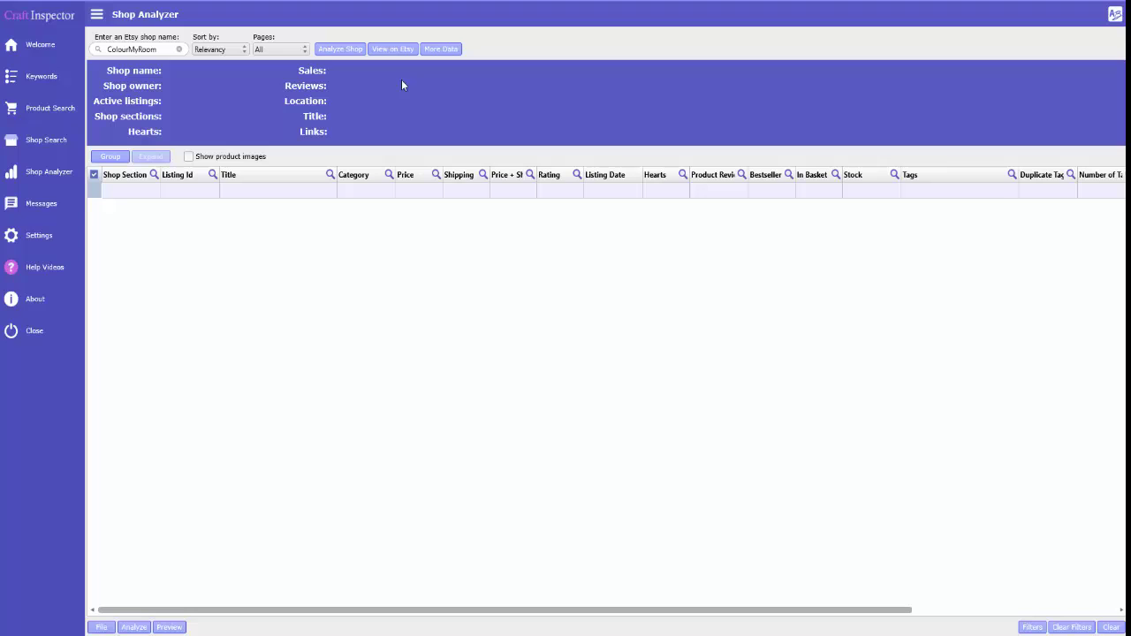
left_click(351, 51)
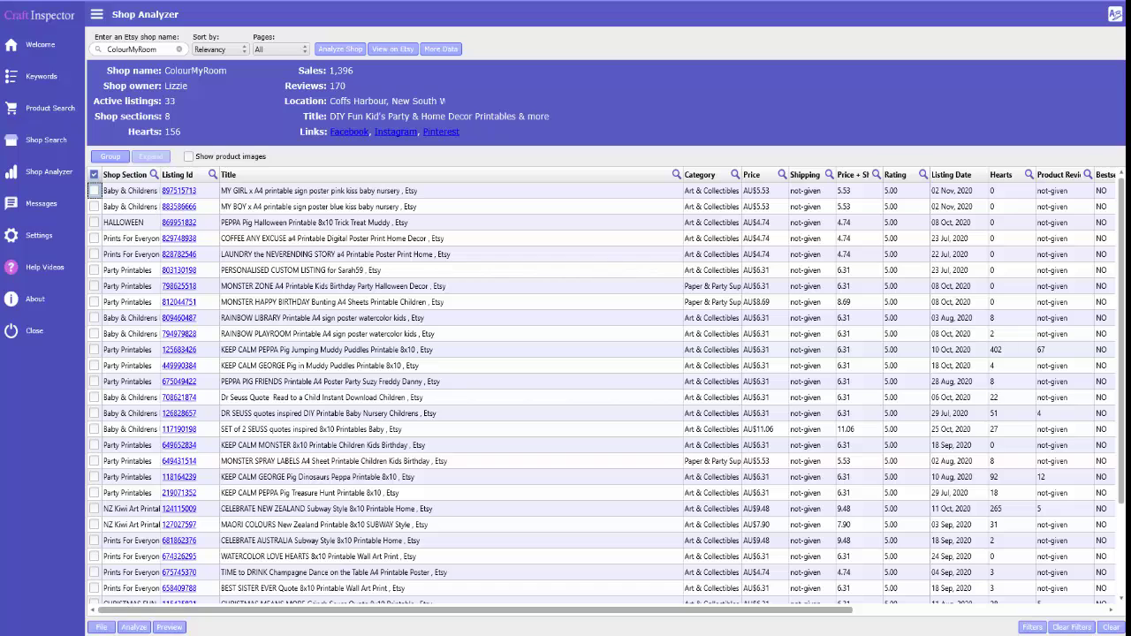
Step: Export the listings as an interactive HTML data feed named 'feed-report printable' on the Desktop
left_click(101, 627)
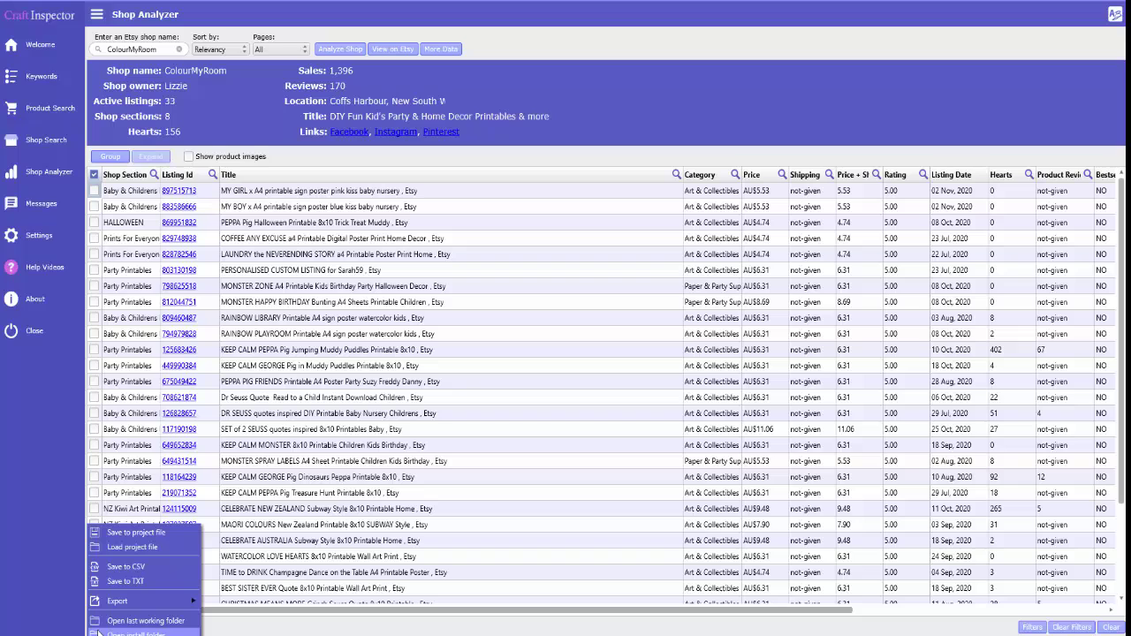
mouse_move(133, 603)
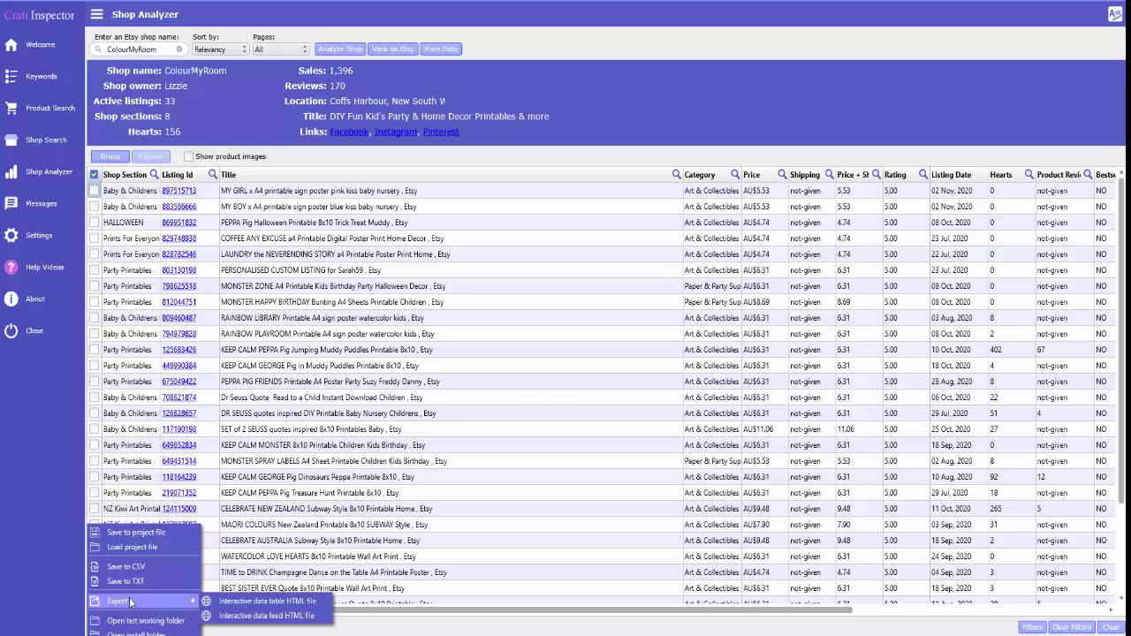
left_click(227, 619)
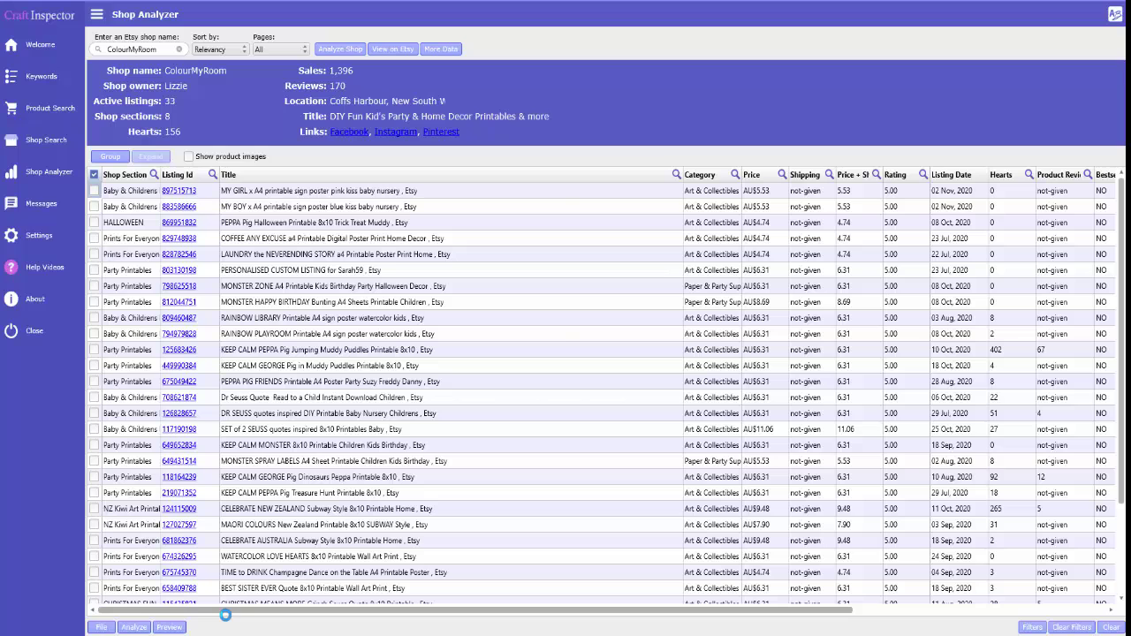
left_click(137, 279)
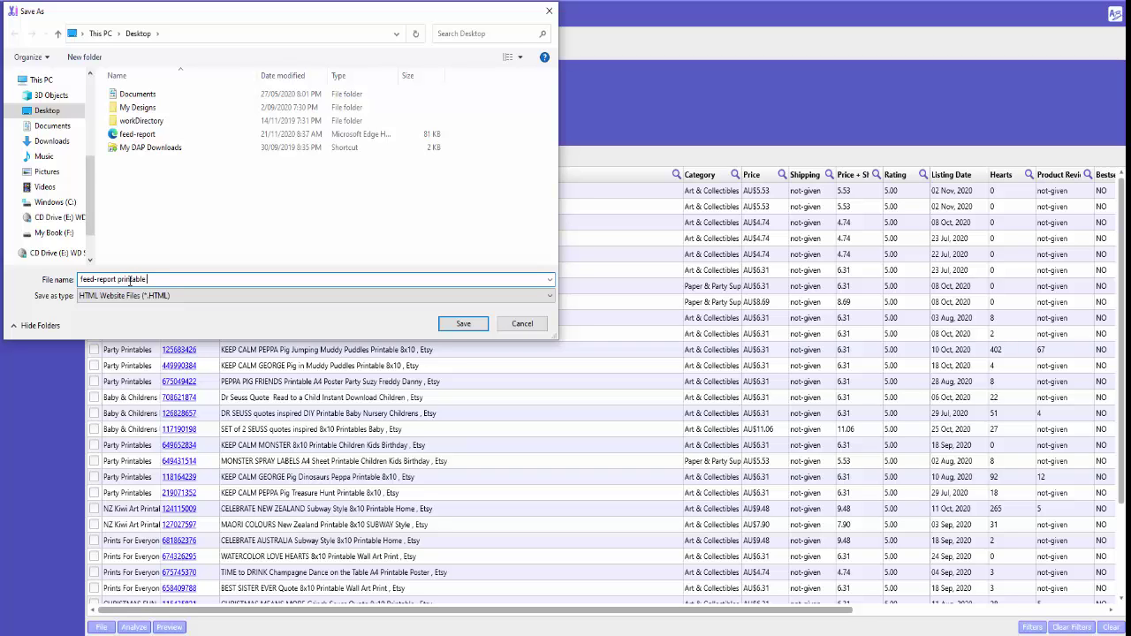
left_click(463, 323)
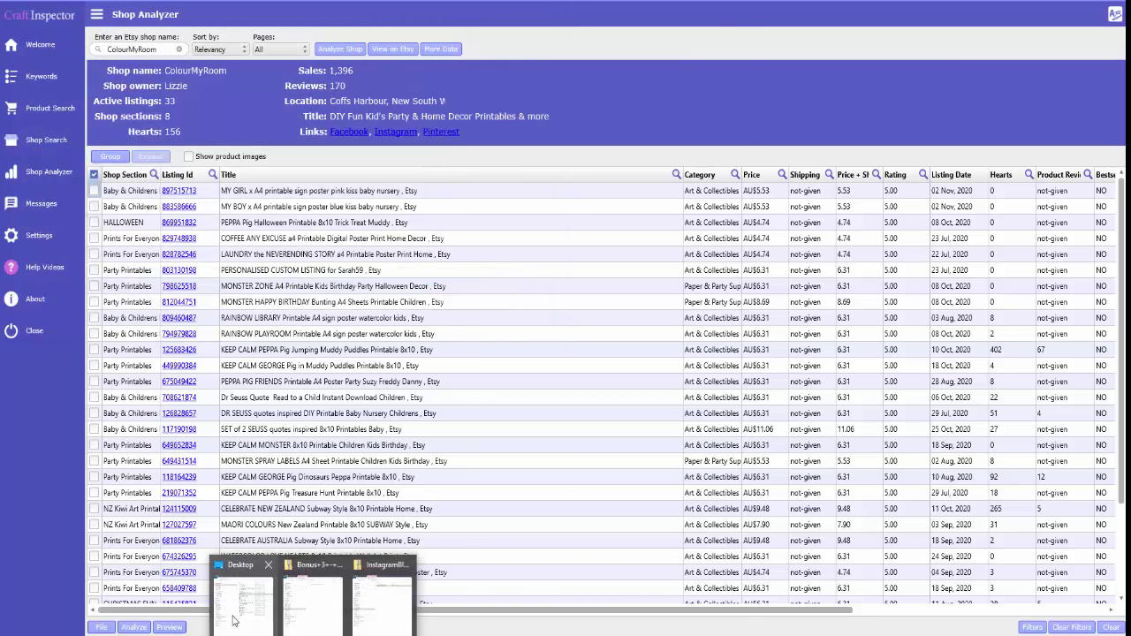
Step: Open the feed report in Edge; sort by Shop Sales, Shop Reviews, Rating, then original order
left_click(244, 596)
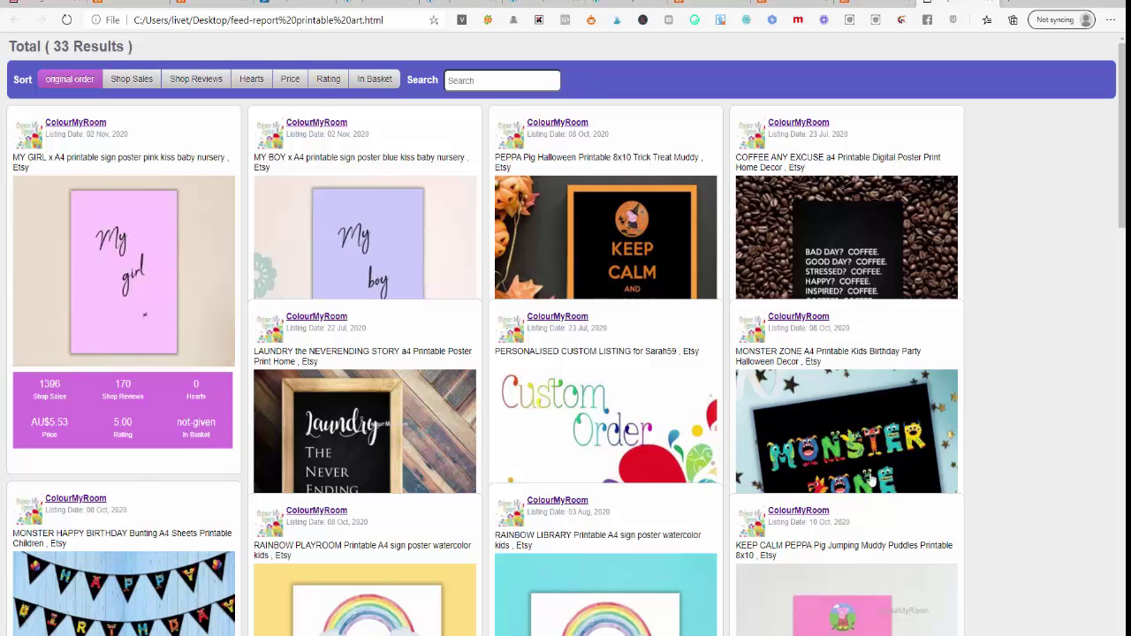
left_click(124, 80)
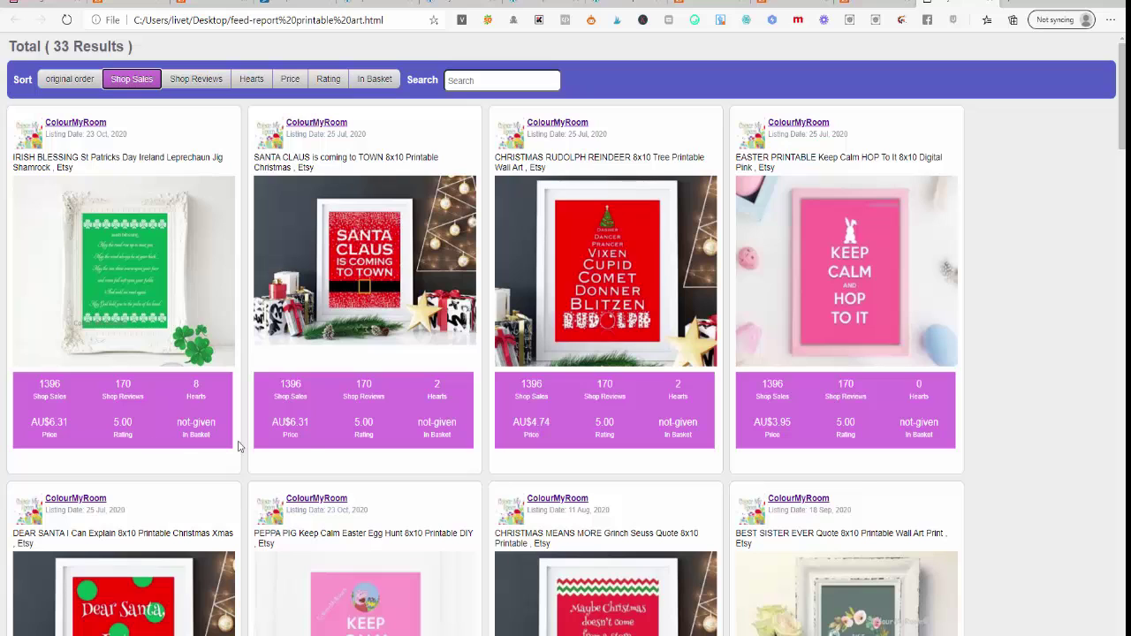
left_click(188, 83)
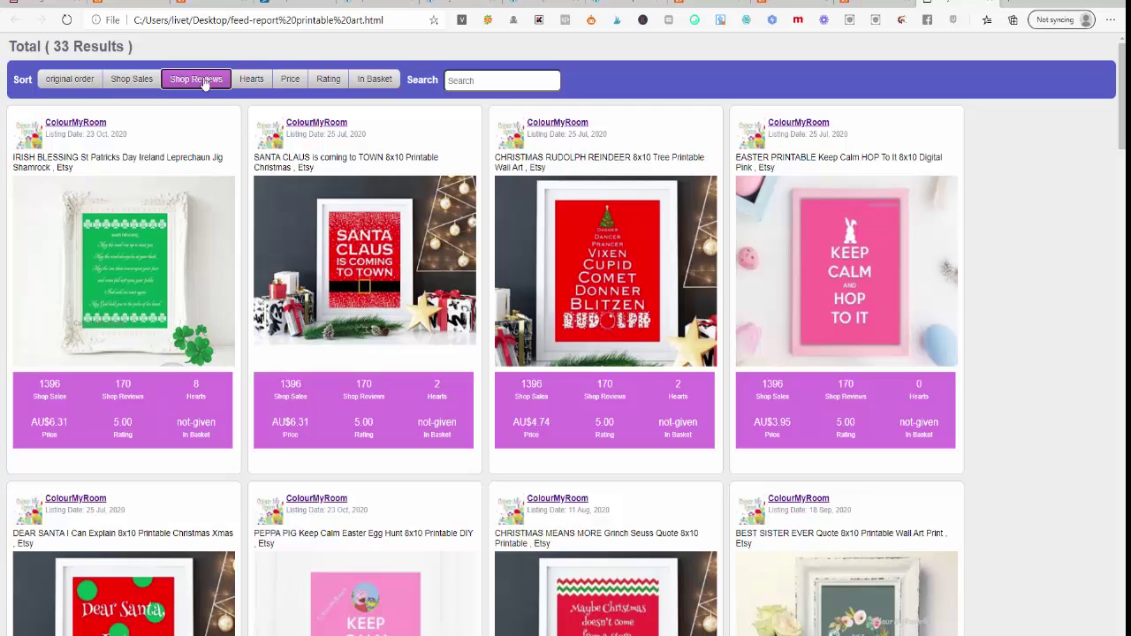
left_click(326, 81)
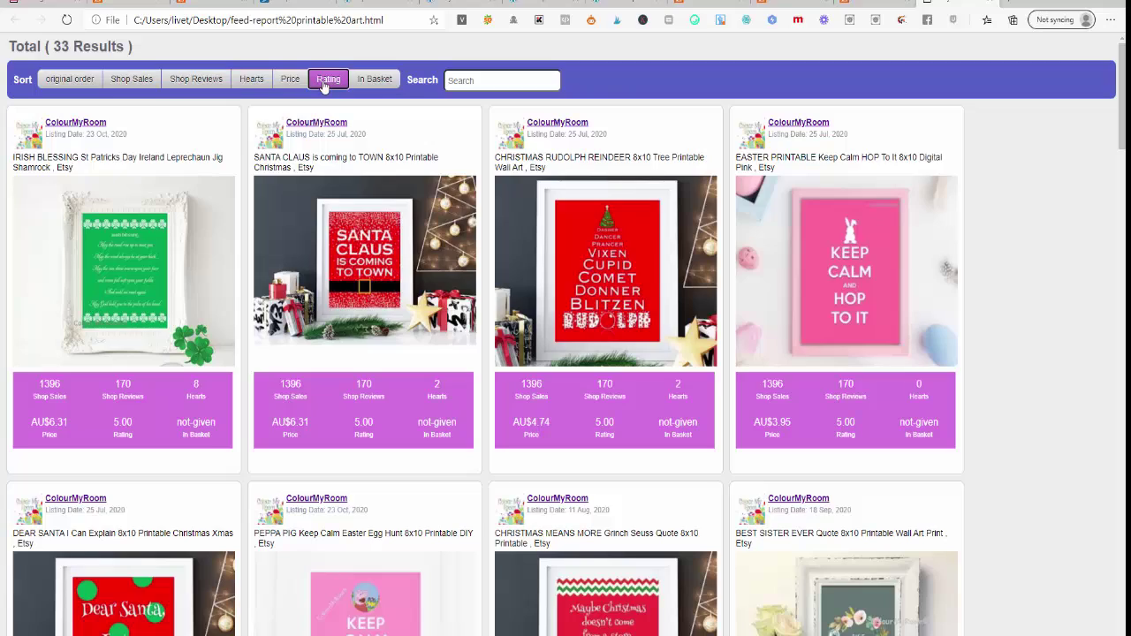
scroll(326, 197, "down", 4)
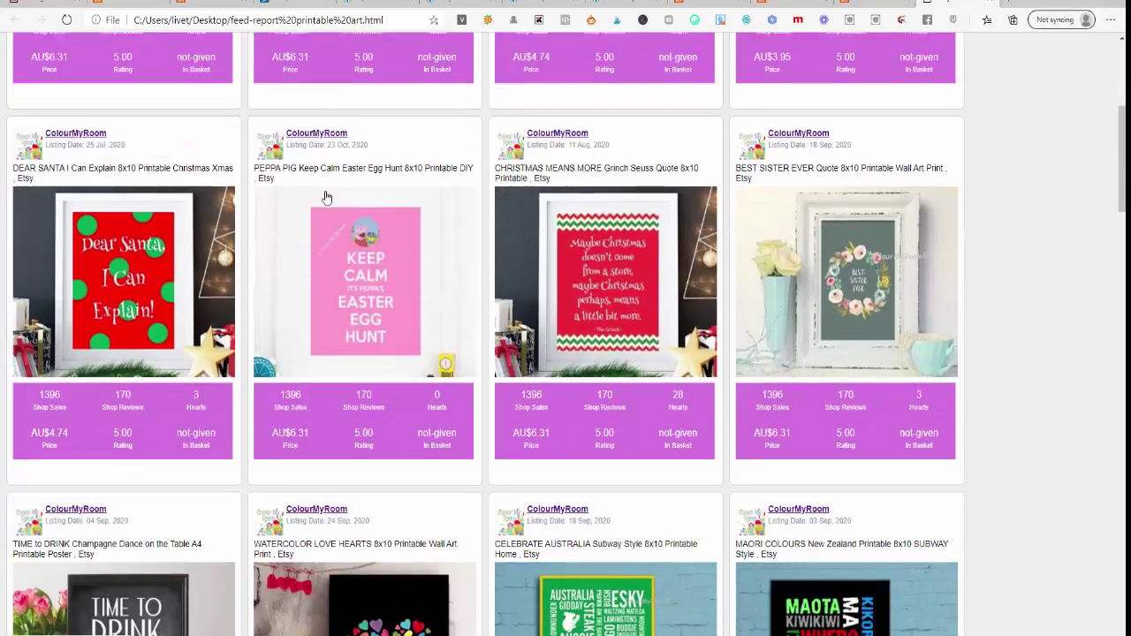
scroll(325, 197, "down", 4)
scroll(168, 195, "up", 8)
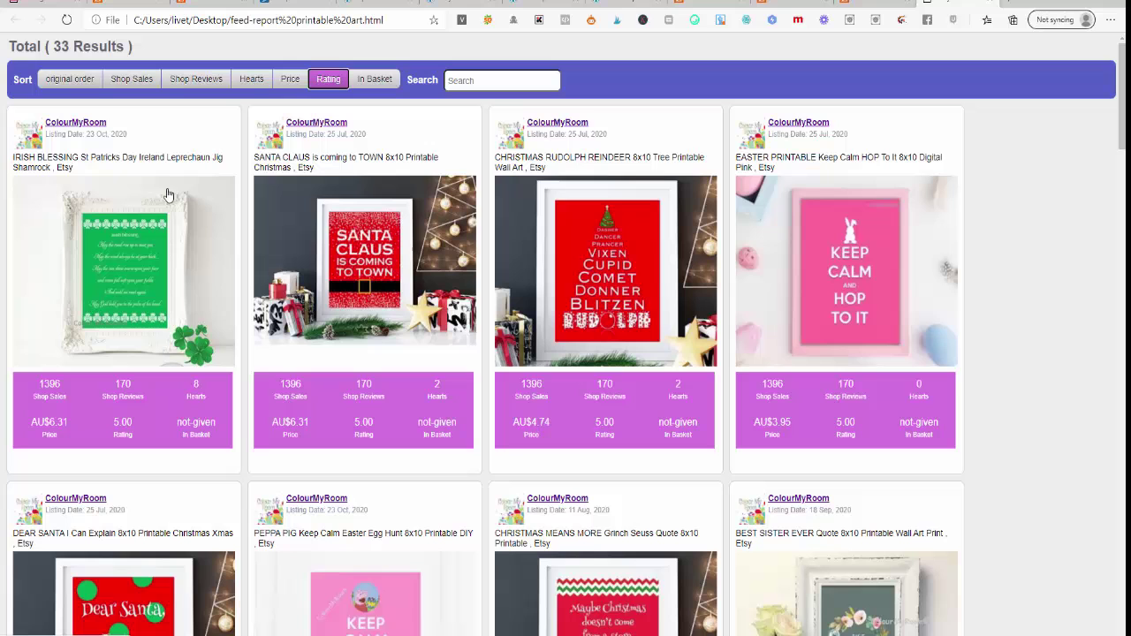
left_click(68, 79)
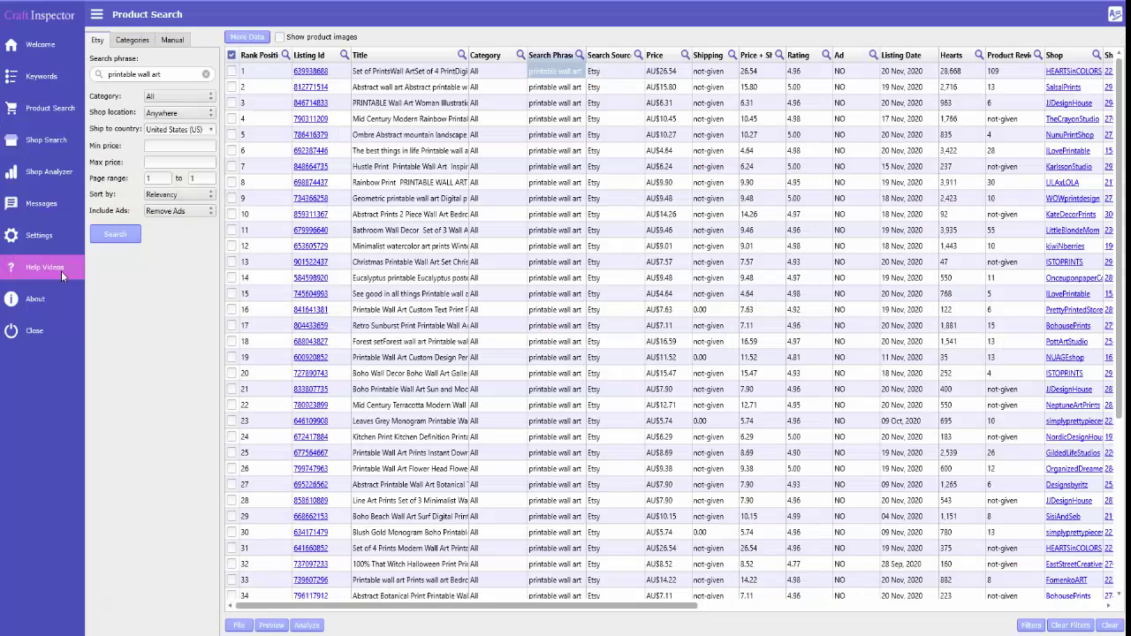
Step: Scroll AppBreed's help videos page from the installation videos down to Video 16 and back
mouse_move(61, 271)
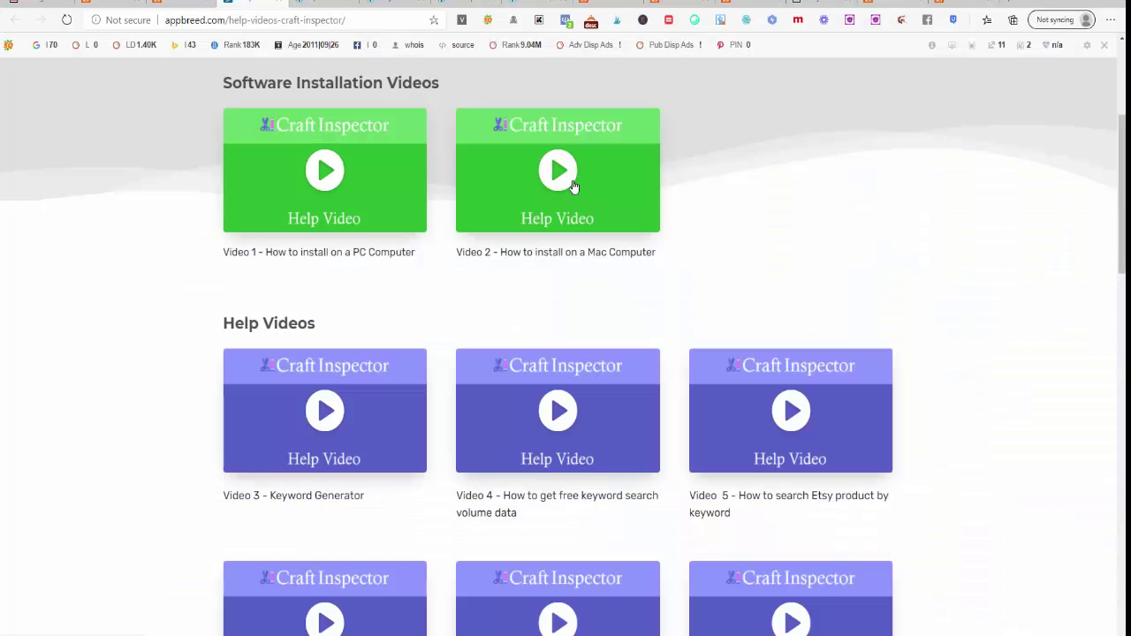
scroll(353, 247, "down", 1)
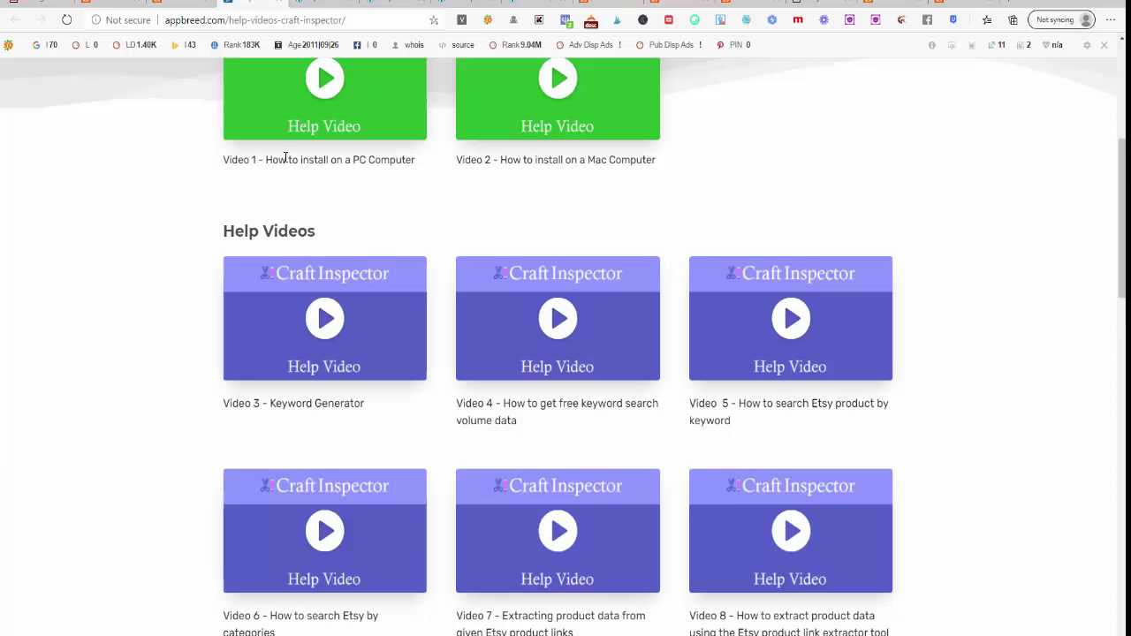
scroll(283, 168, "down", 2)
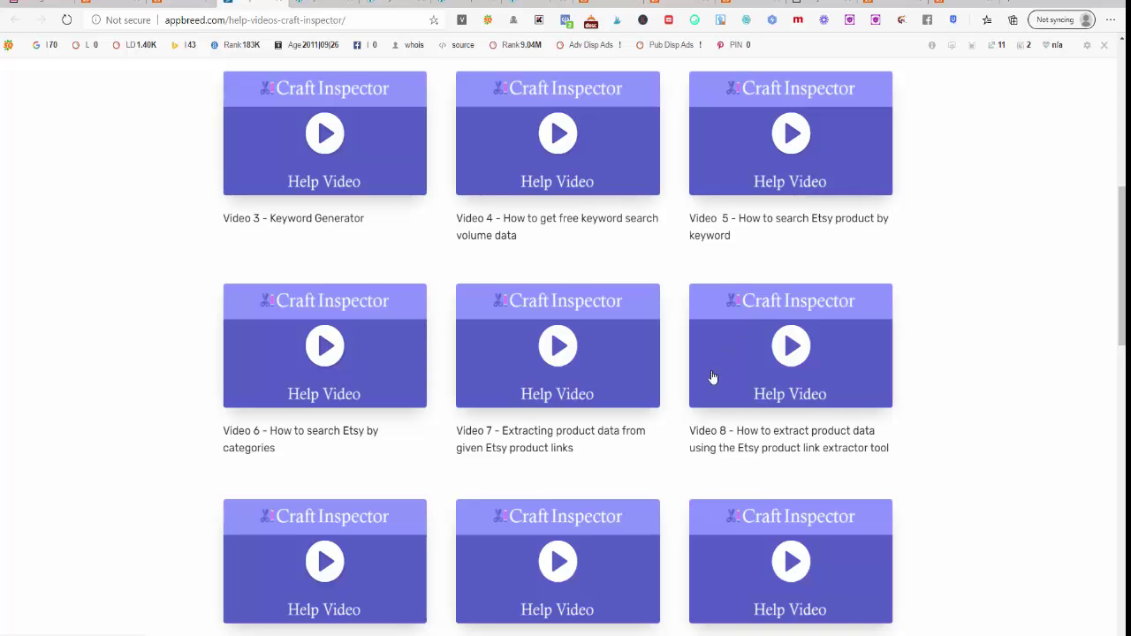
scroll(722, 357, "down", 2)
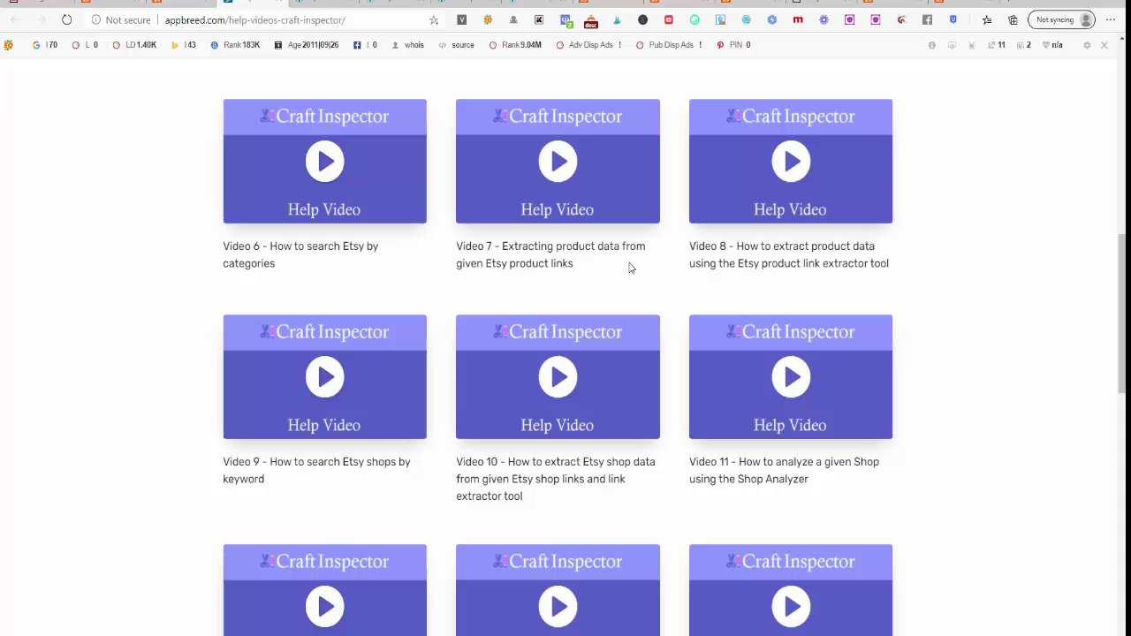
scroll(386, 170, "down", 5)
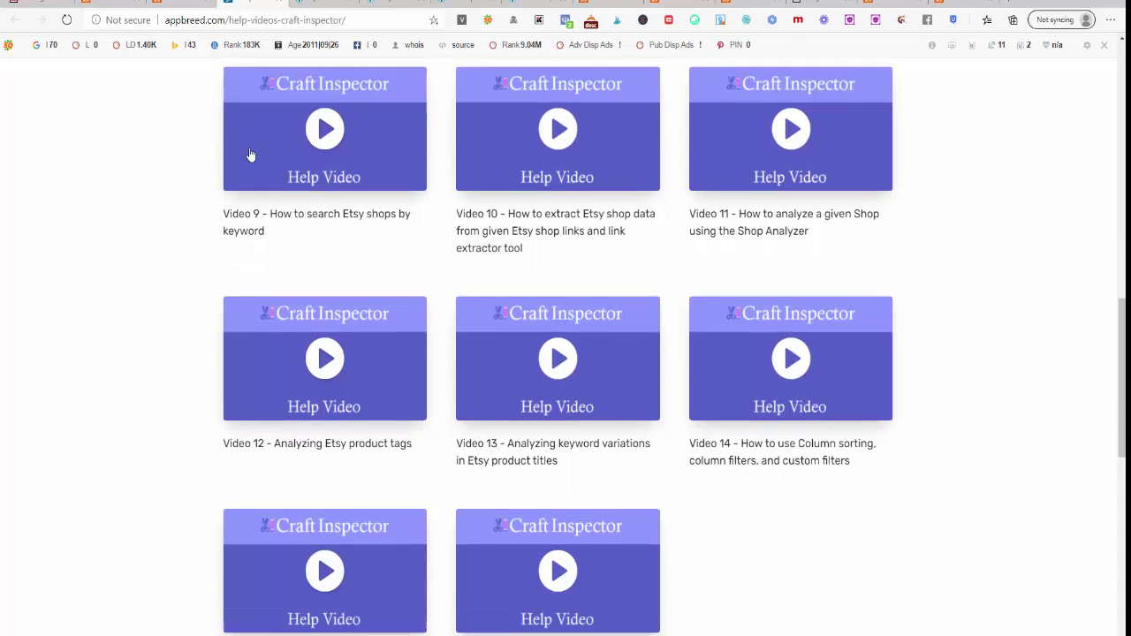
scroll(570, 358, "down", 1)
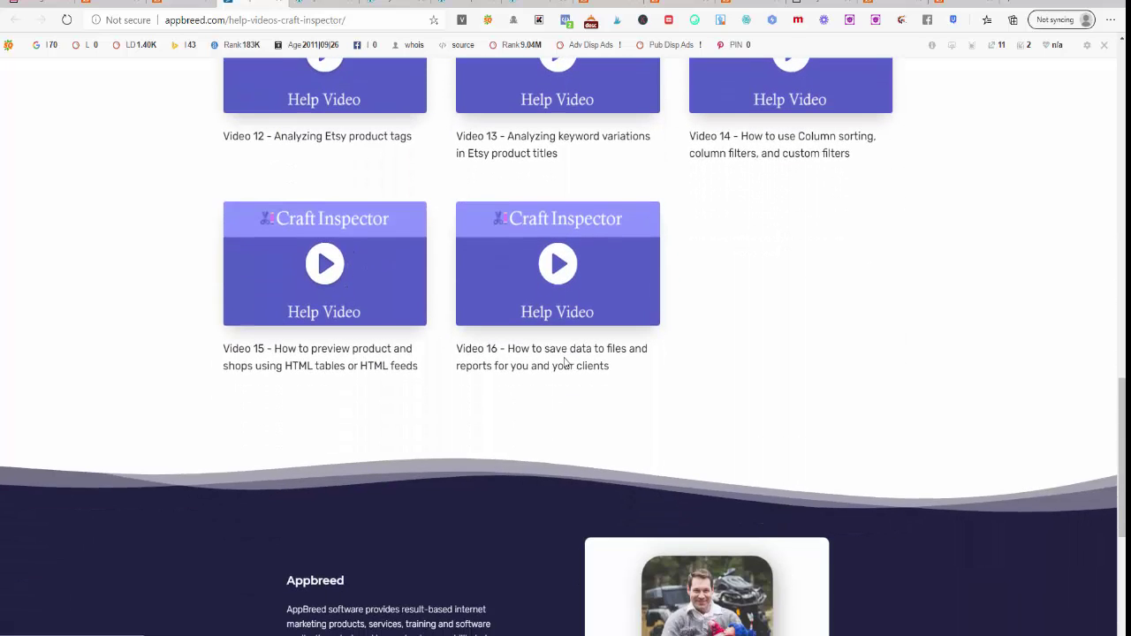
scroll(563, 358, "down", 1)
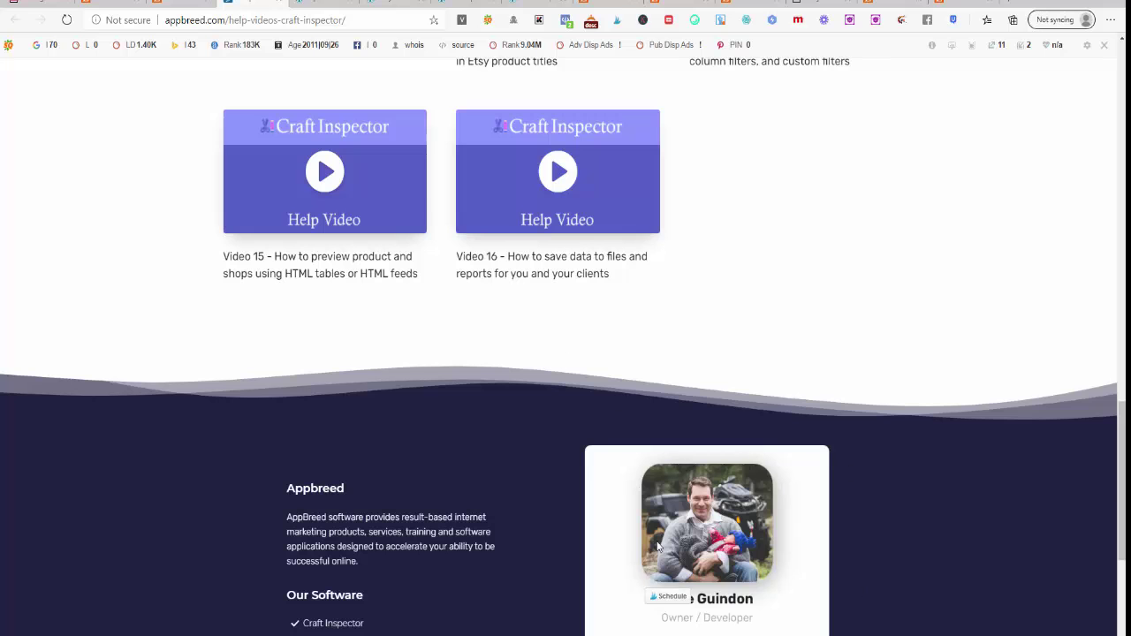
scroll(449, 315, "up", 15)
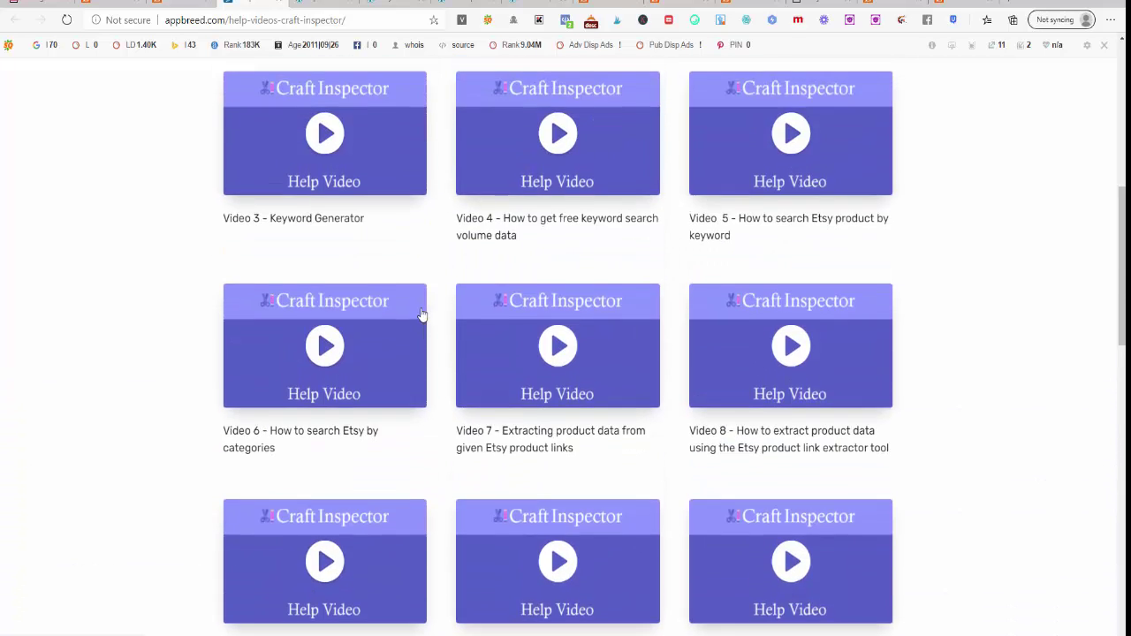
scroll(404, 310, "up", 2)
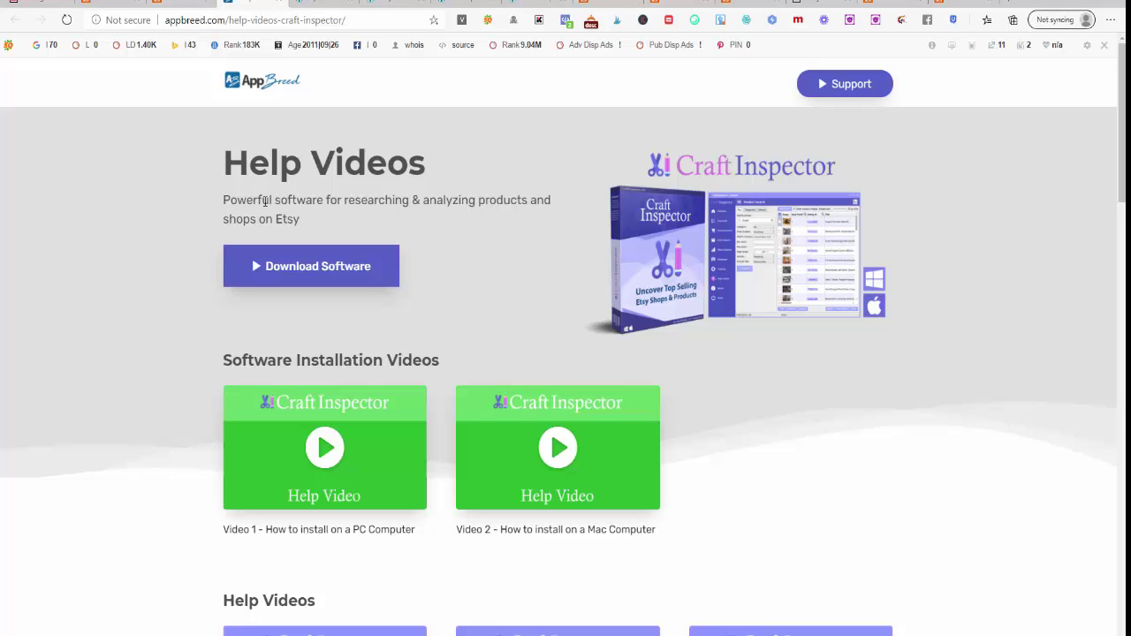
Step: Go to the Craft Niche Analyzer tab and review its price, niche generator and 14 supported platforms
left_click(318, 4)
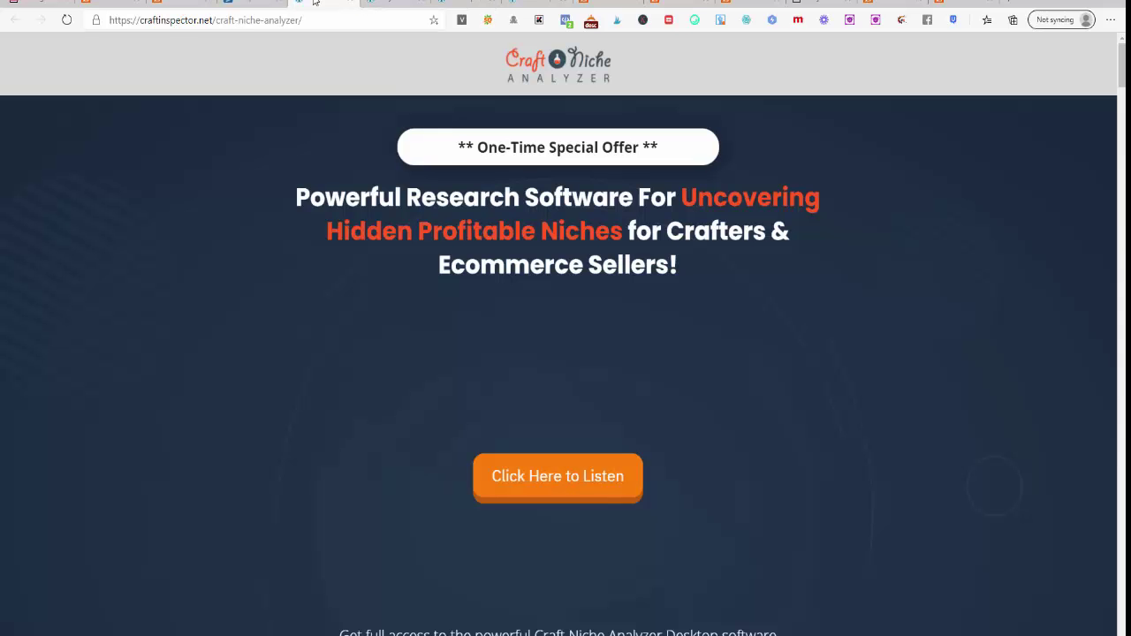
scroll(593, 149, "down", 2)
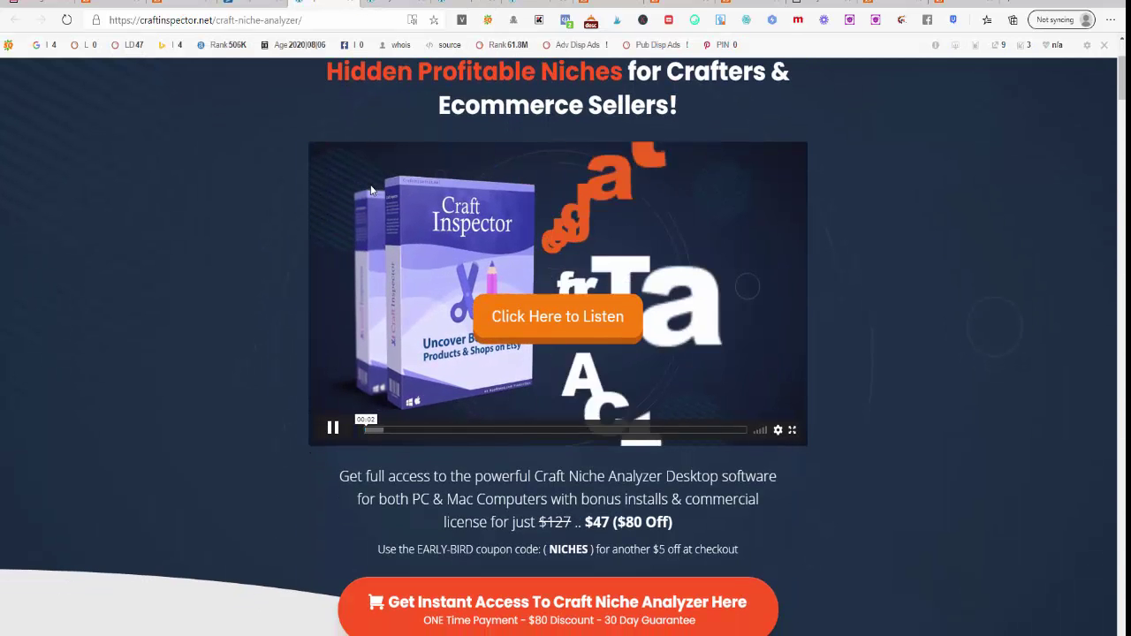
scroll(345, 203, "down", 3)
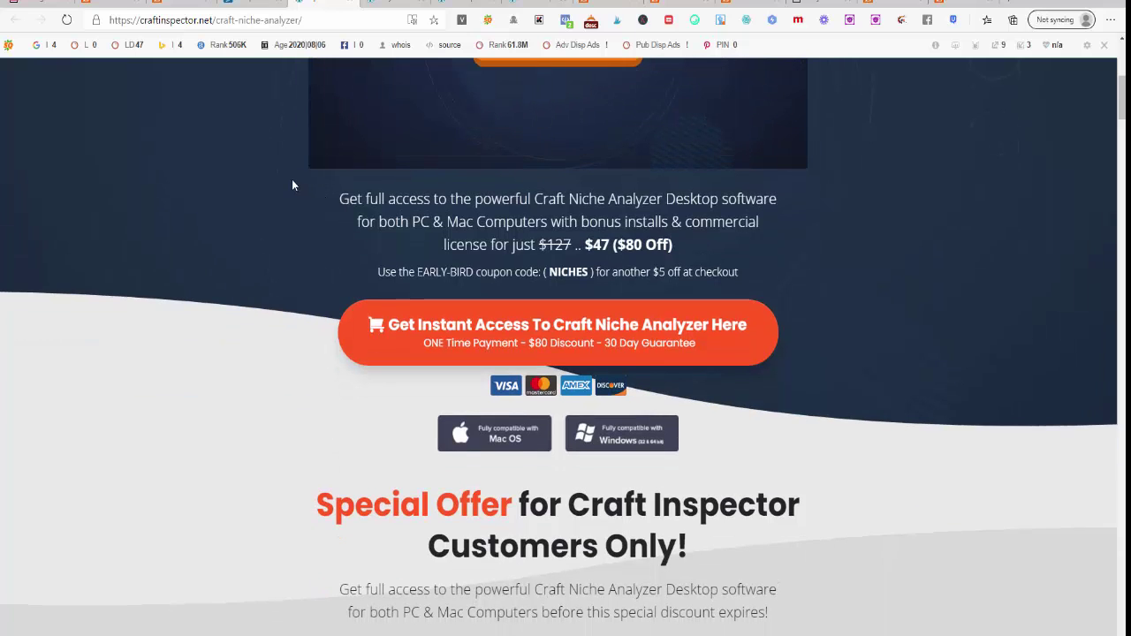
scroll(293, 185, "down", 10)
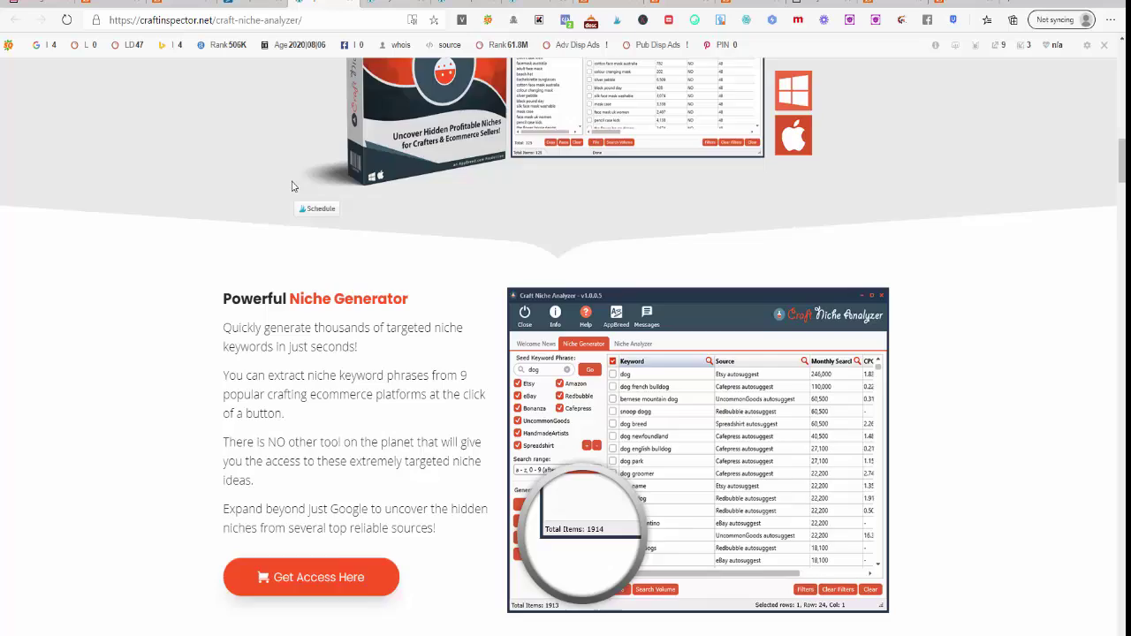
scroll(235, 173, "down", 3)
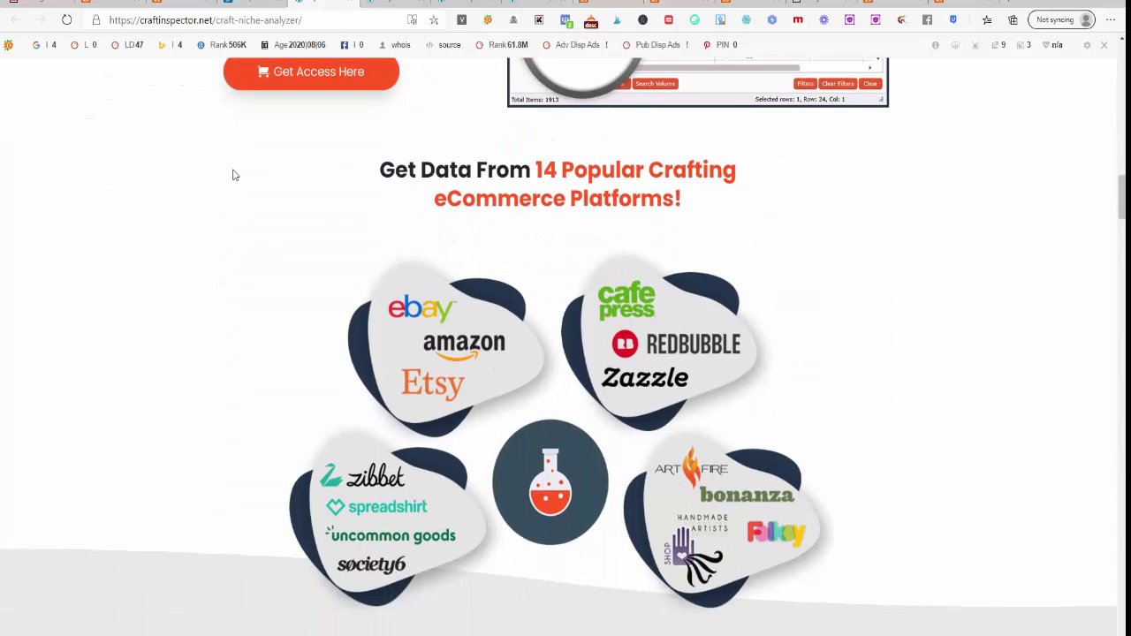
scroll(932, 340, "down", 1)
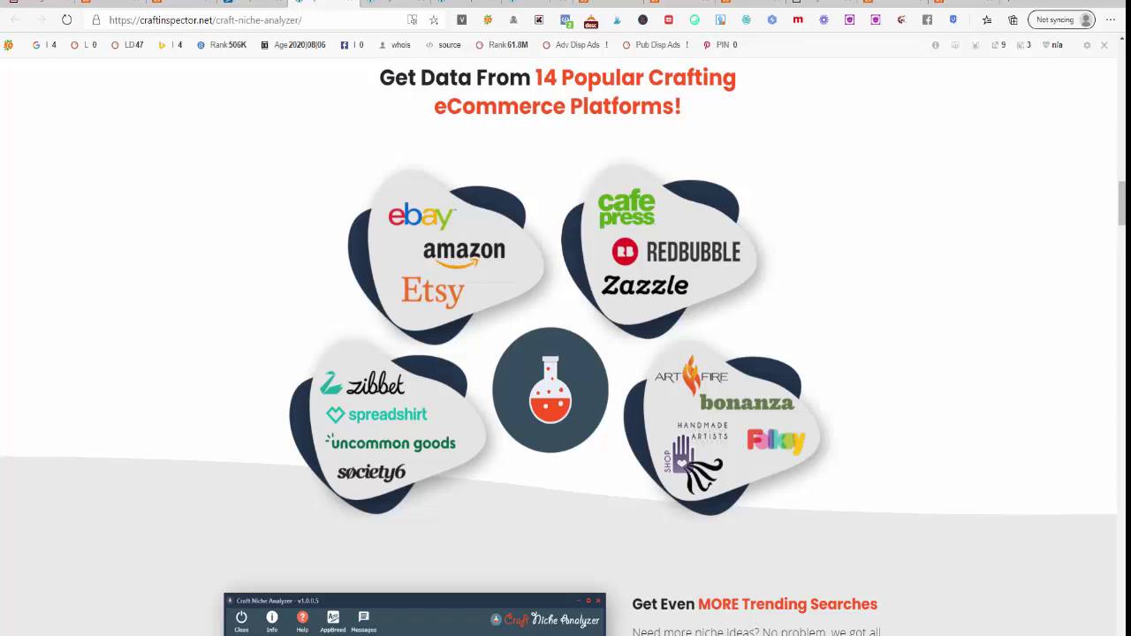
scroll(1034, 367, "down", 1)
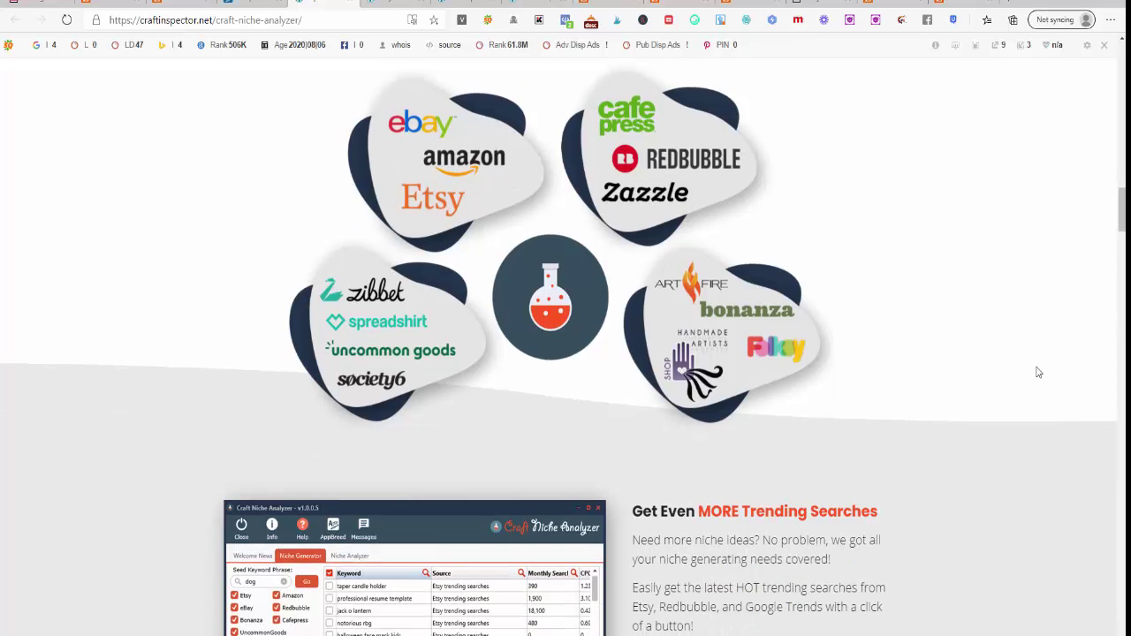
scroll(960, 363, "down", 3)
scroll(967, 313, "up", 5)
scroll(969, 313, "up", 8)
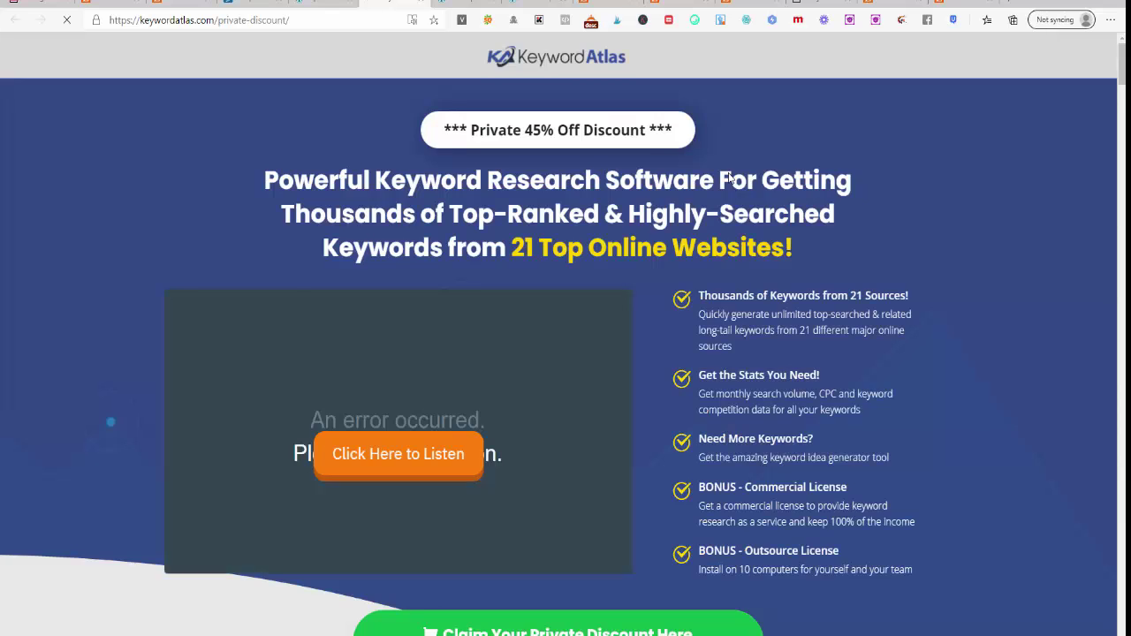
Step: Review the Keyword Atlas 45% off offer and its 21 keyword sources, then return to the top
scroll(300, 165, "down", 1)
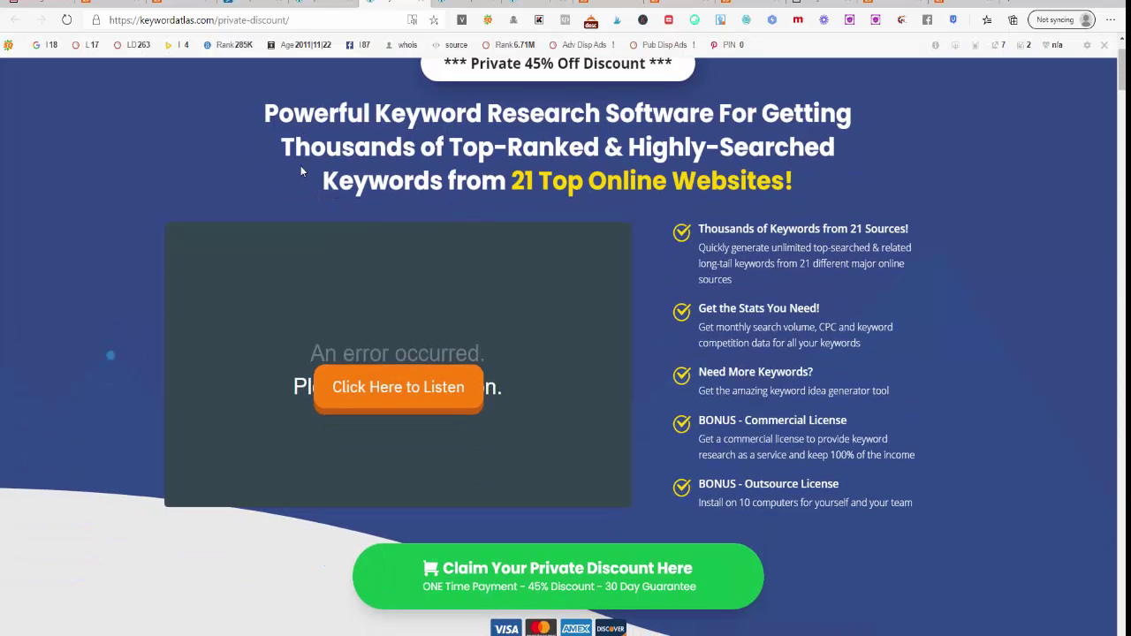
scroll(300, 165, "down", 1)
scroll(708, 271, "down", 7)
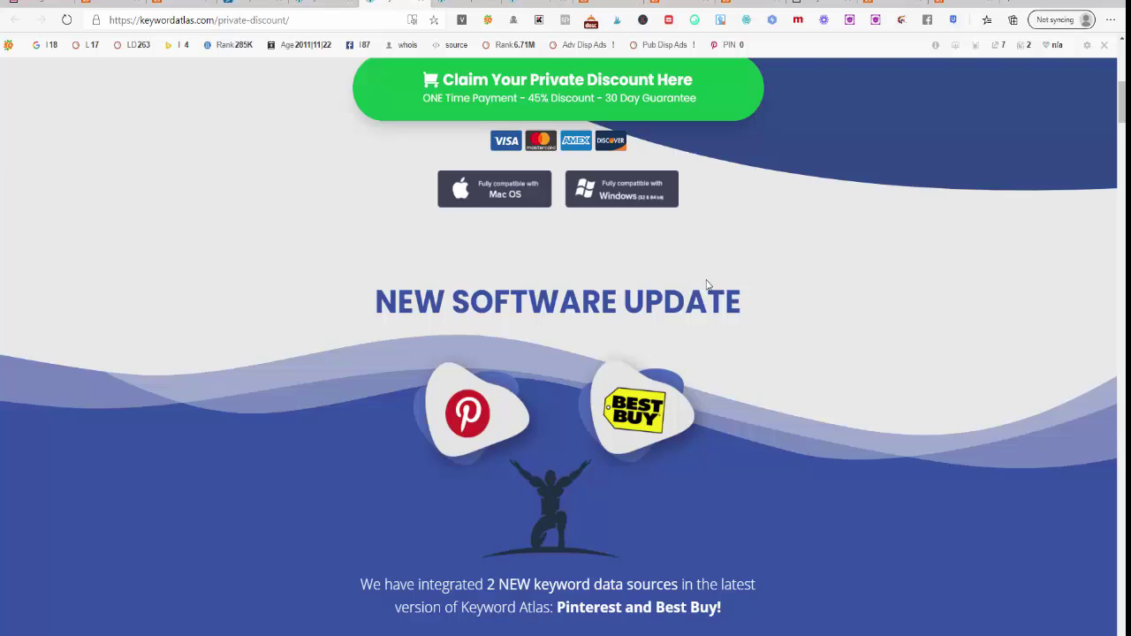
scroll(954, 353, "down", 6)
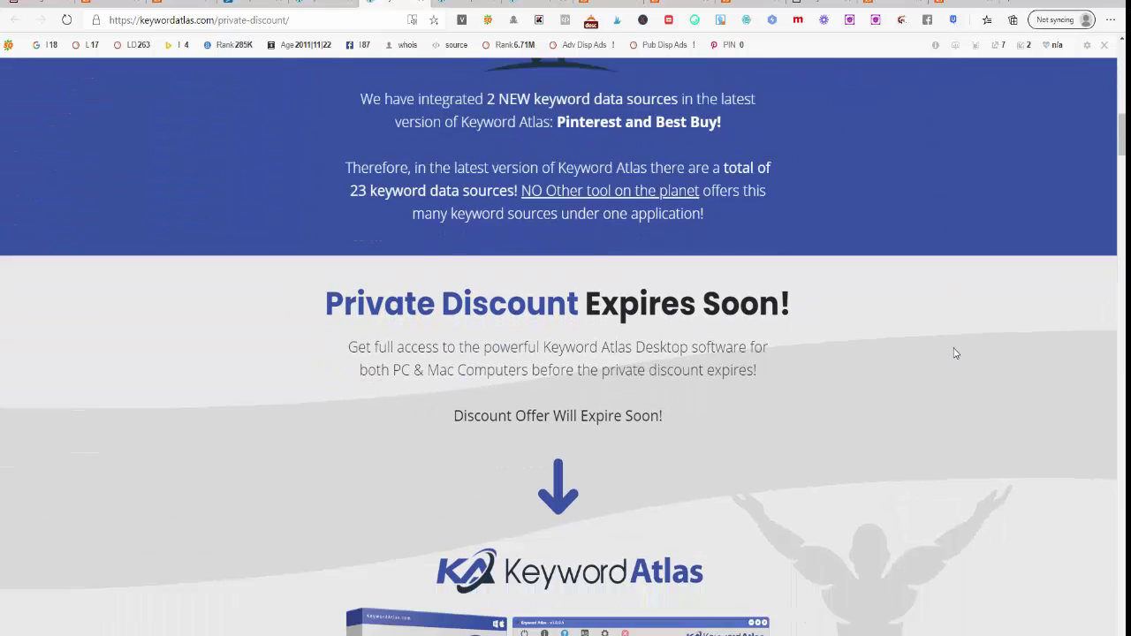
scroll(953, 355, "down", 6)
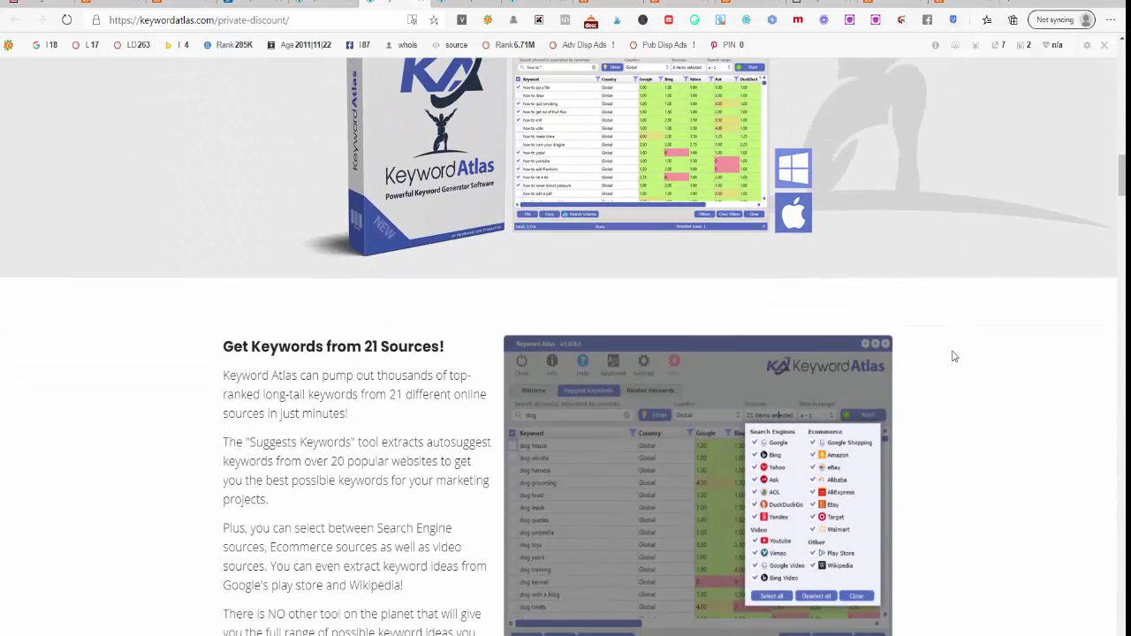
scroll(953, 357, "down", 3)
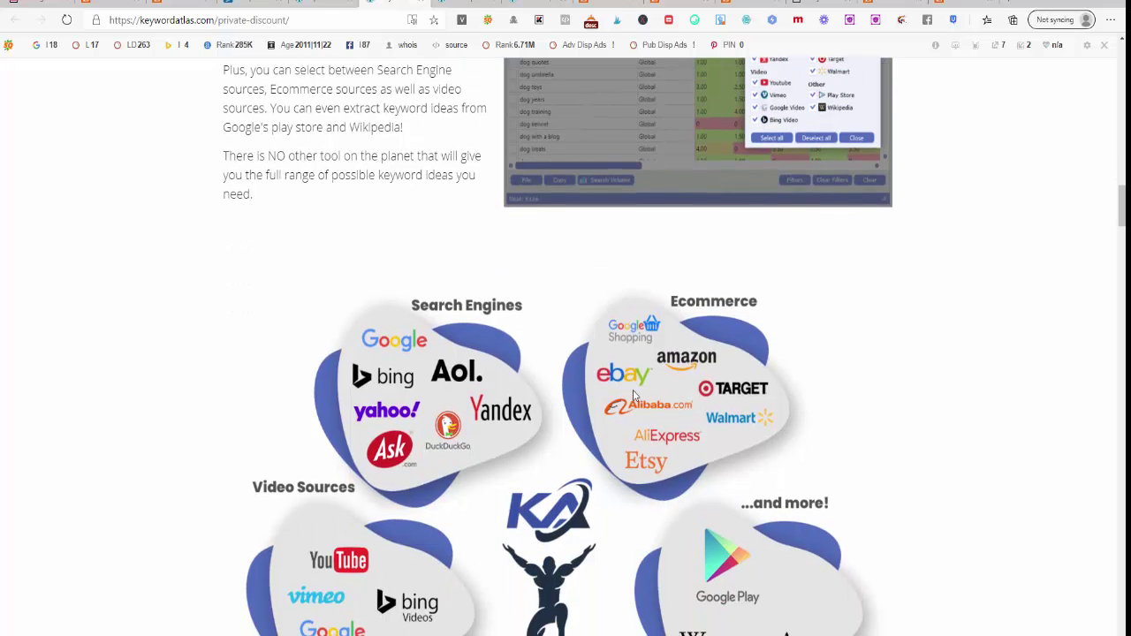
scroll(599, 400, "down", 1)
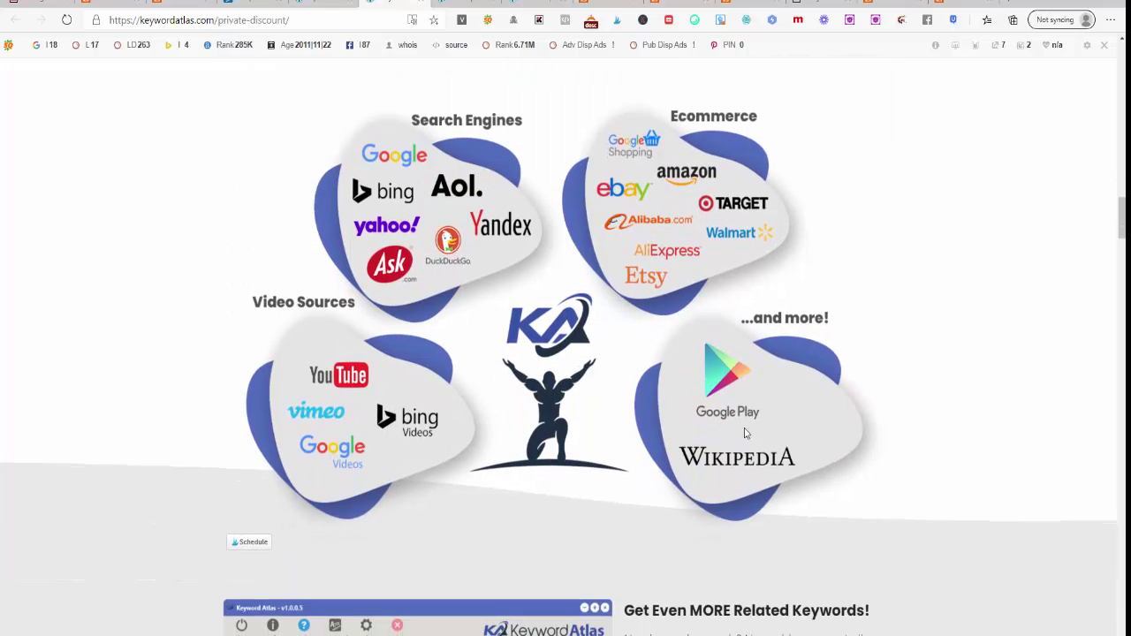
scroll(770, 438, "down", 1)
scroll(770, 439, "up", 4)
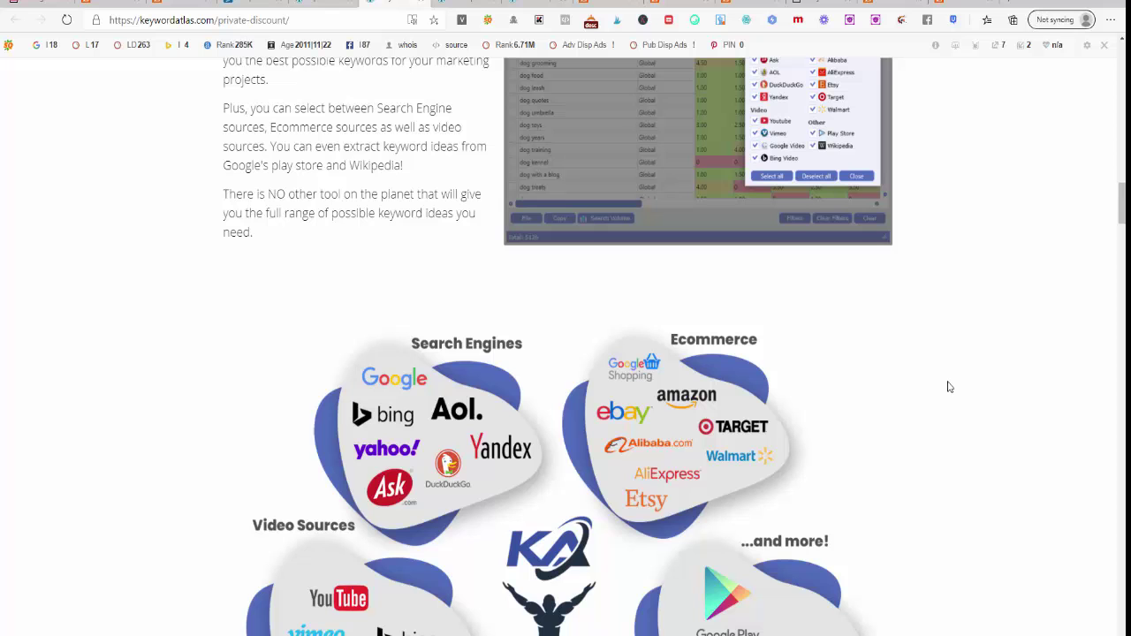
scroll(619, 325, "up", 10)
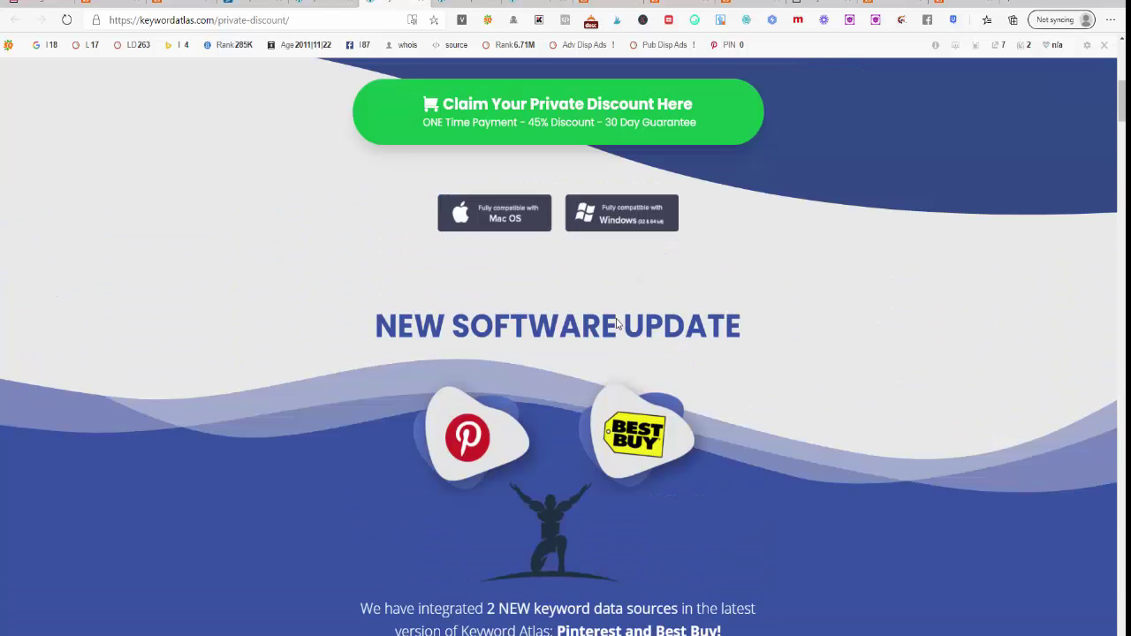
scroll(605, 158, "up", 6)
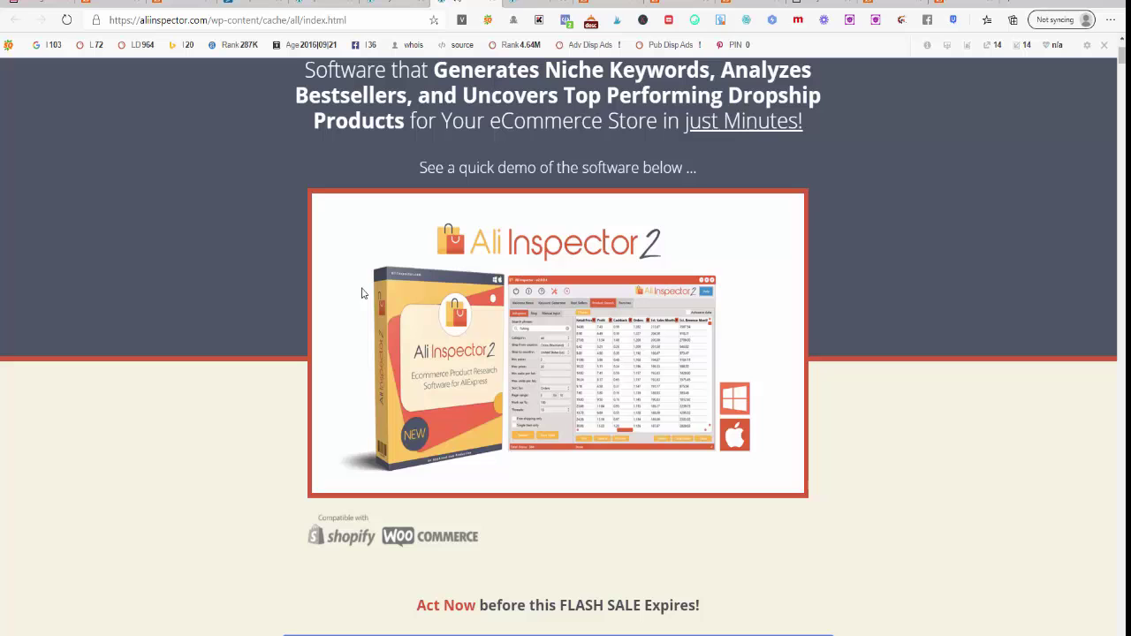
Step: Toggle the Ali Inspector 2 demo video and review the license prices and customer reviews
left_click(323, 482)
scroll(258, 235, "down", 2)
scroll(238, 228, "down", 1)
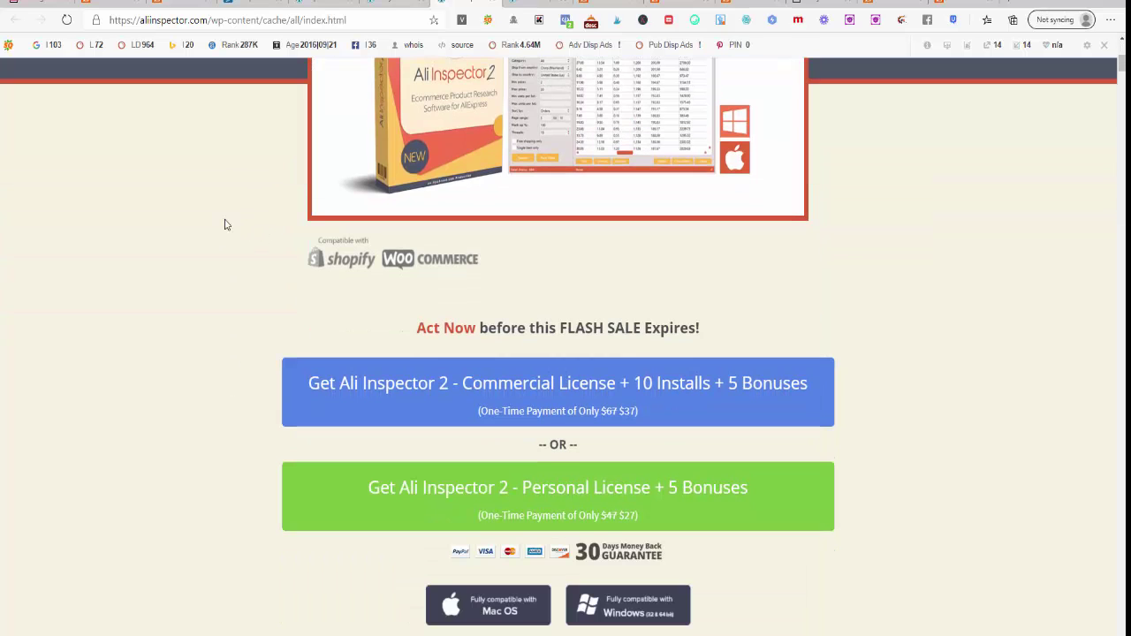
scroll(224, 224, "down", 1)
scroll(1025, 432, "down", 3)
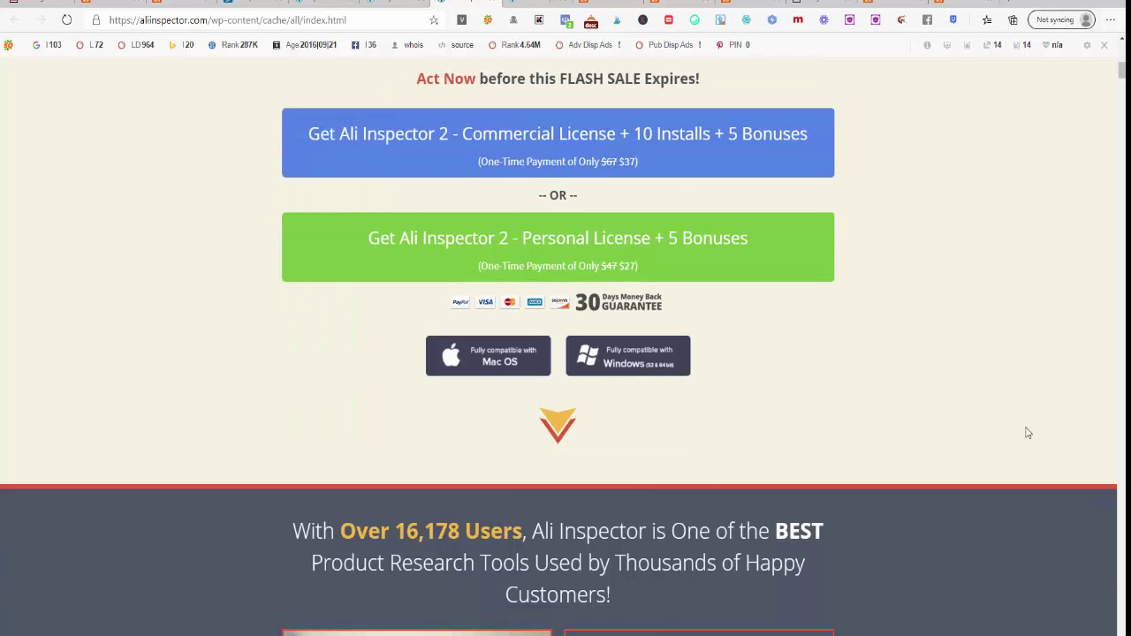
scroll(1025, 437, "down", 8)
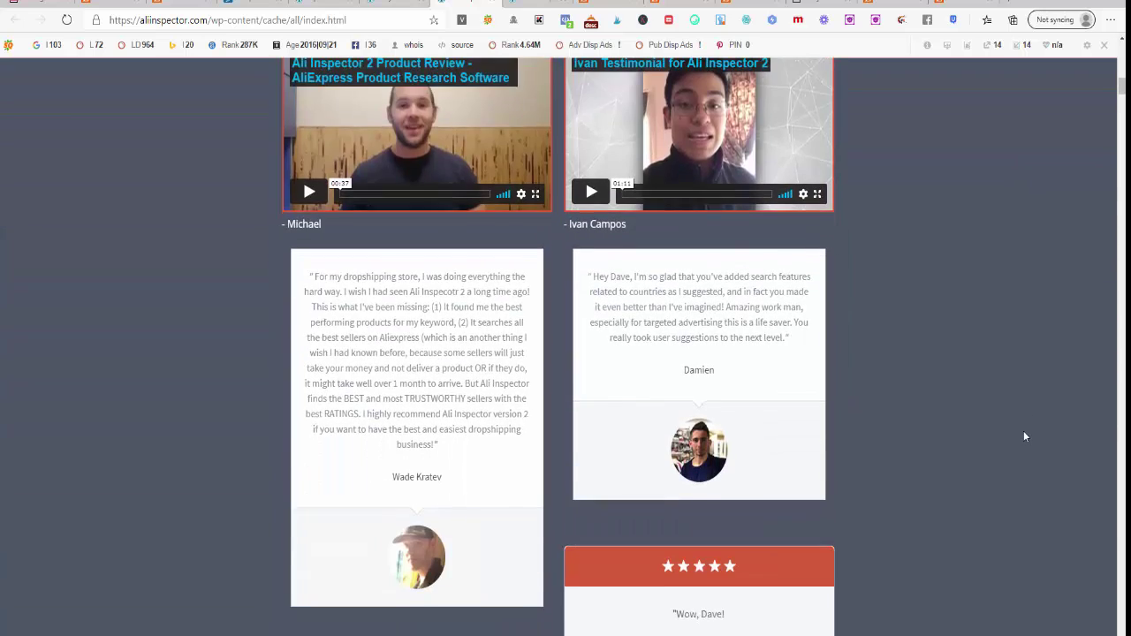
scroll(1023, 436, "down", 6)
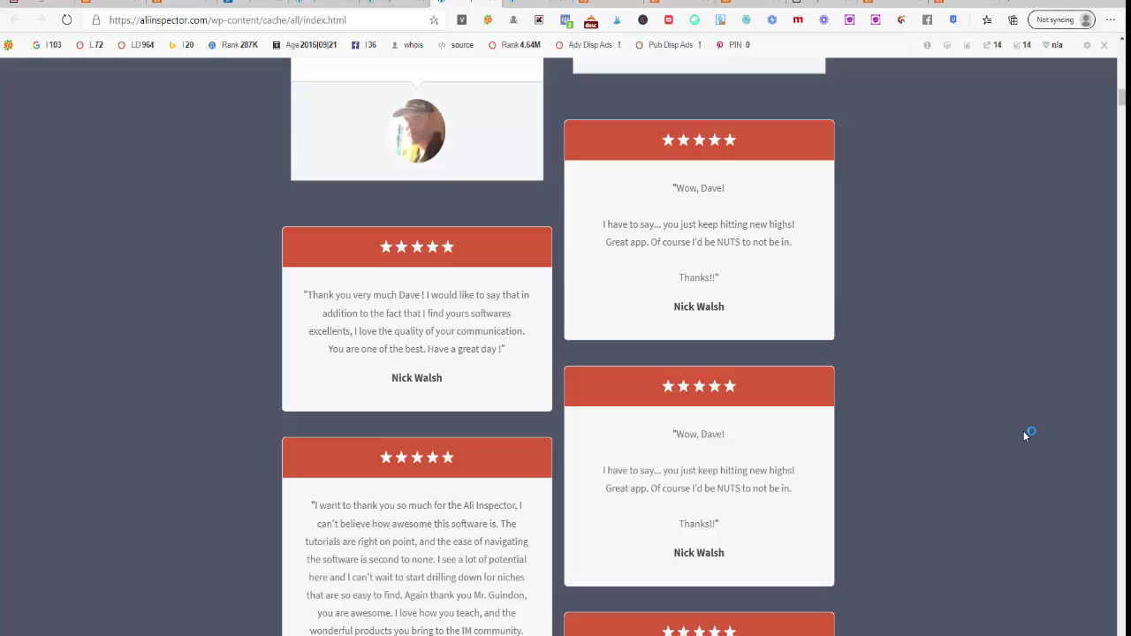
scroll(1023, 437, "up", 20)
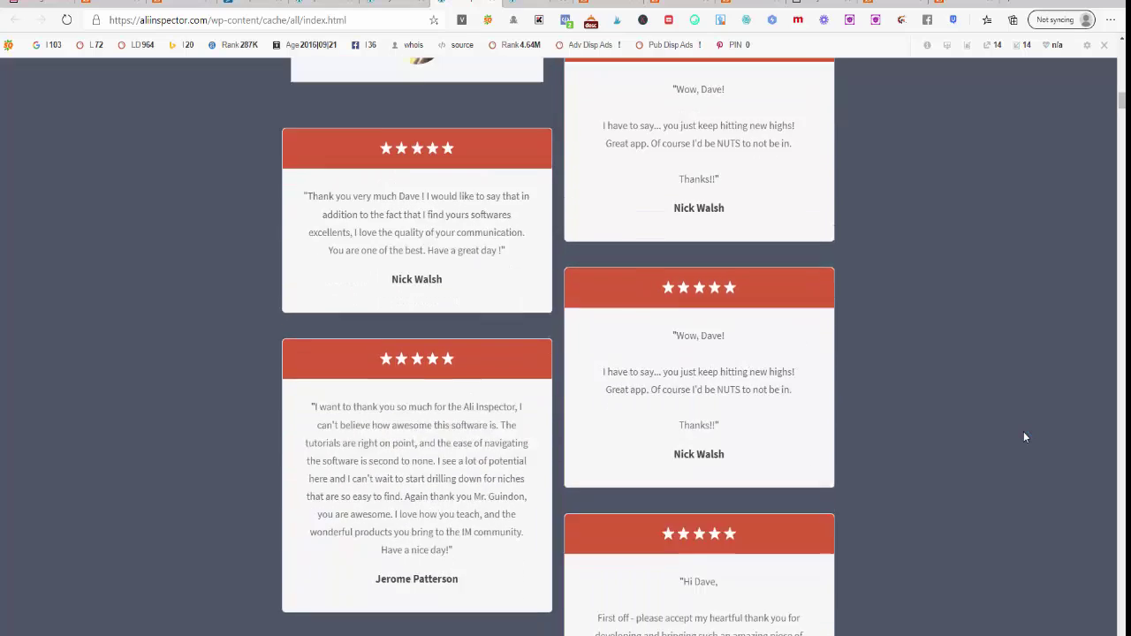
scroll(1024, 437, "up", 3)
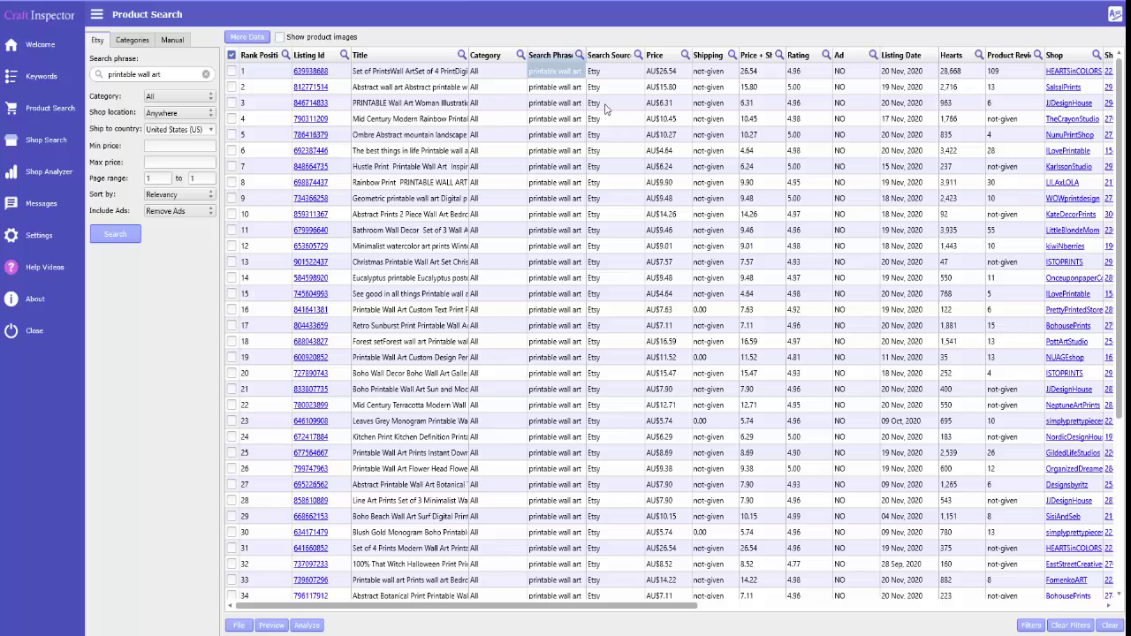
Step: Scroll the 'printable wall art' results table right to show the Shop through Description columns
scroll(1096, 119, "down", 1)
scroll(1078, 155, "up", 1)
left_click_drag(705, 609, 1059, 607)
scroll(1004, 325, "down", 1)
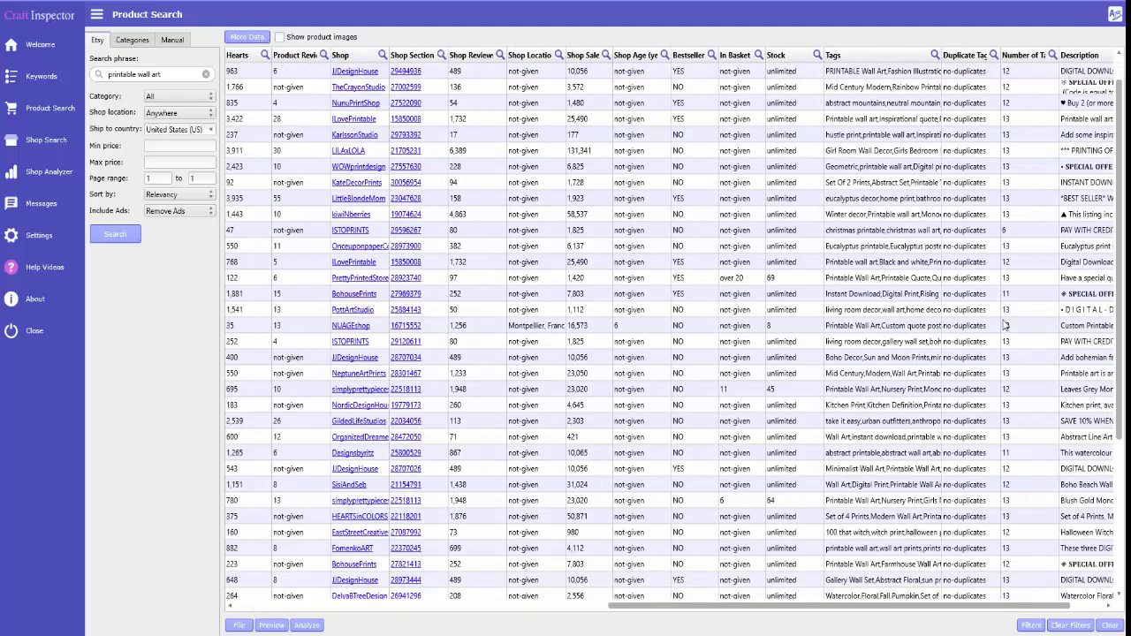
scroll(1004, 325, "up", 1)
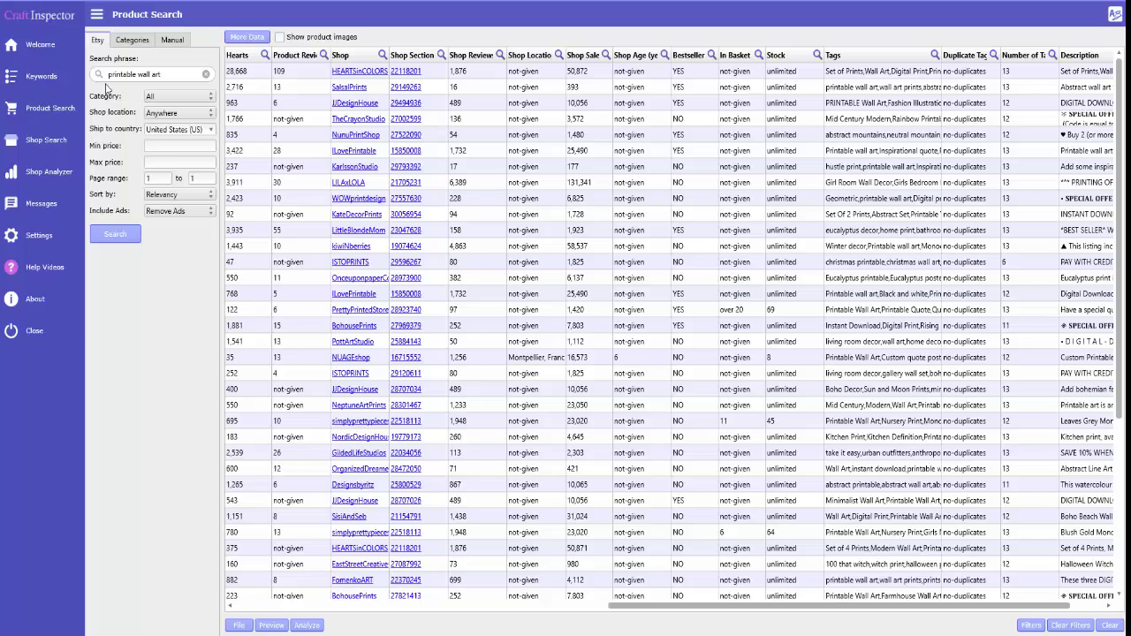